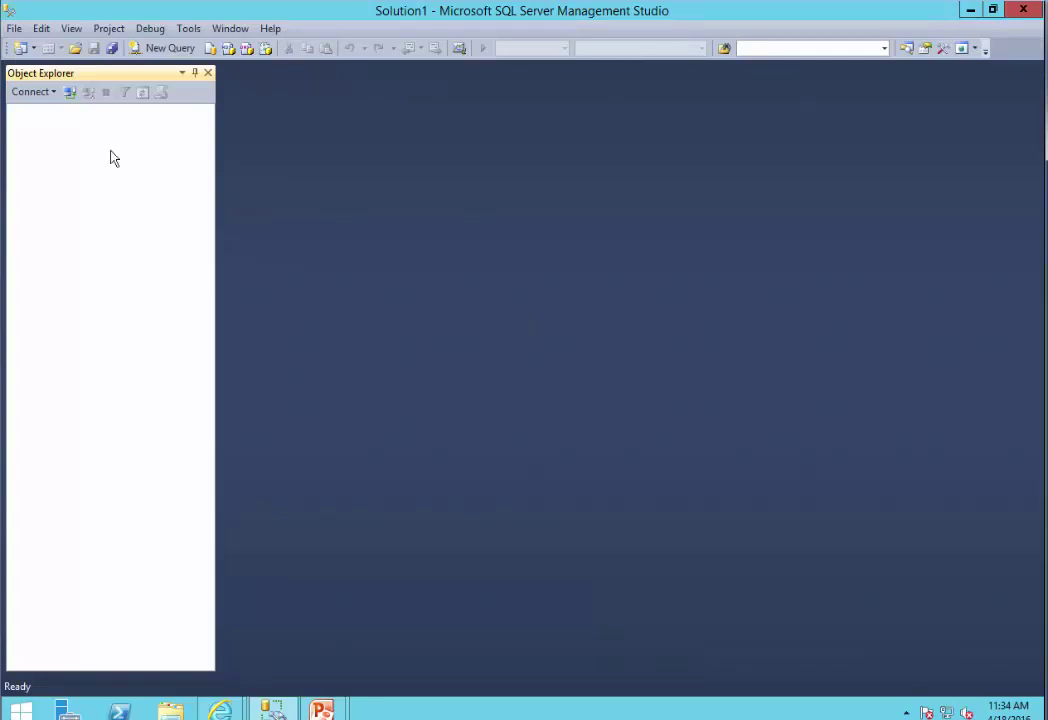
# - Connect to the basement\boss database engine with SQL Server Authentication and the login's password
pyautogui.click(36, 92)
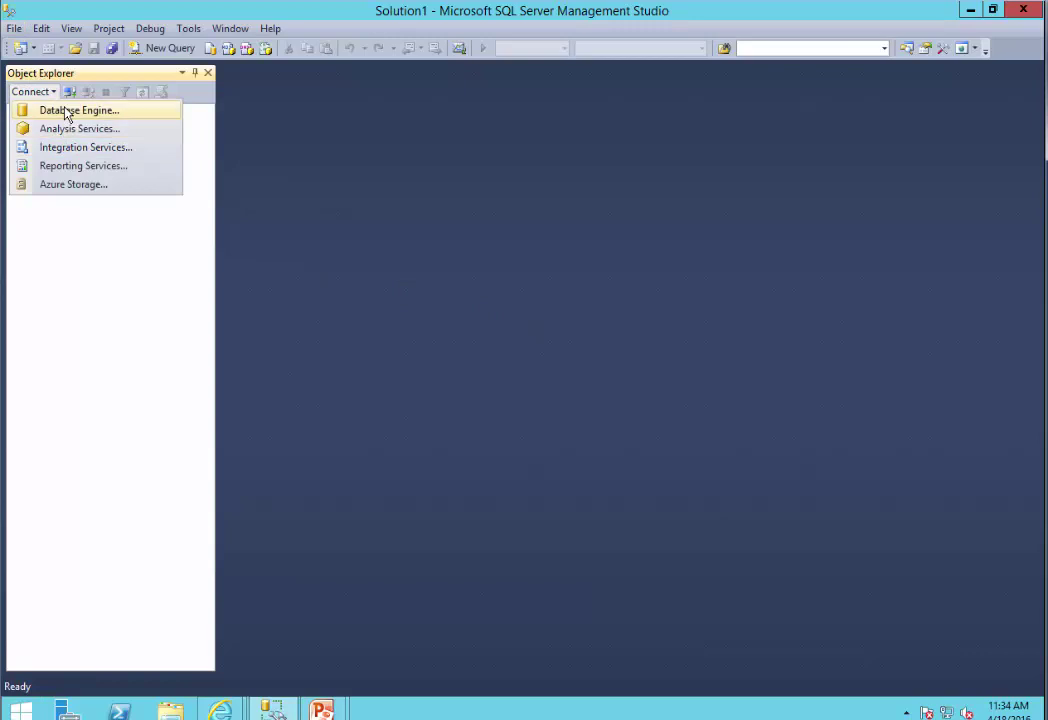
pyautogui.click(66, 110)
pyautogui.click(579, 261)
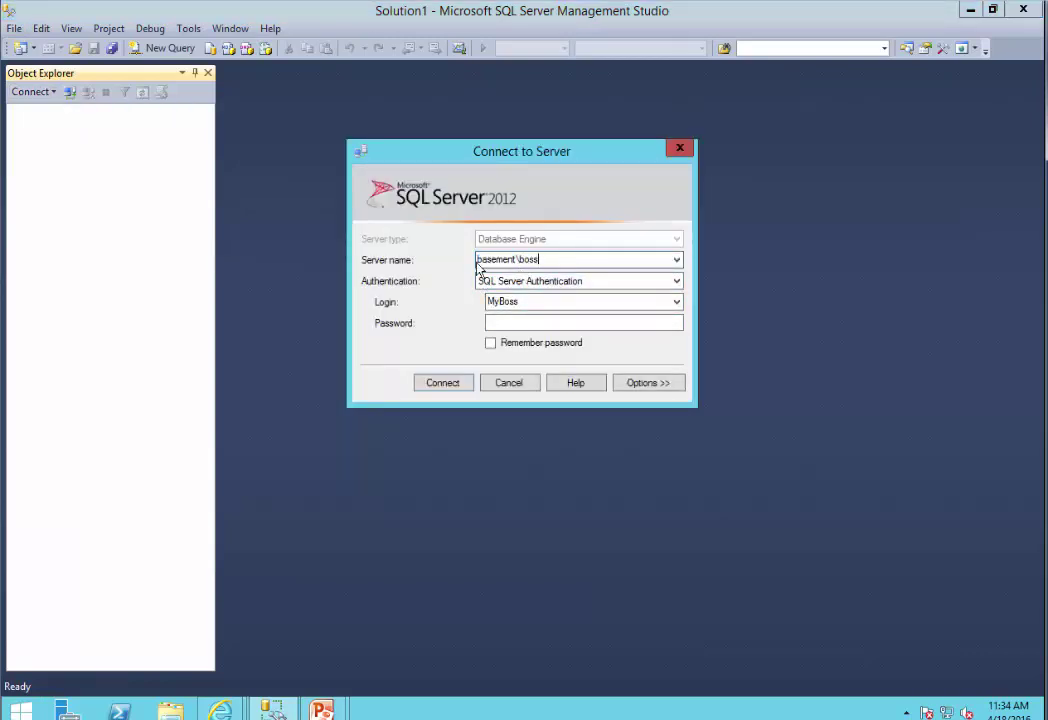
pyautogui.click(511, 259)
pyautogui.hotkey('shift', 'Home')
pyautogui.press('End')
pyautogui.hotkey('shift', 'Left')
pyautogui.hotkey('shift', 'Left')
pyautogui.hotkey('shift', 'Left')
pyautogui.hotkey('shift', 'Left')
pyautogui.press('Tab')
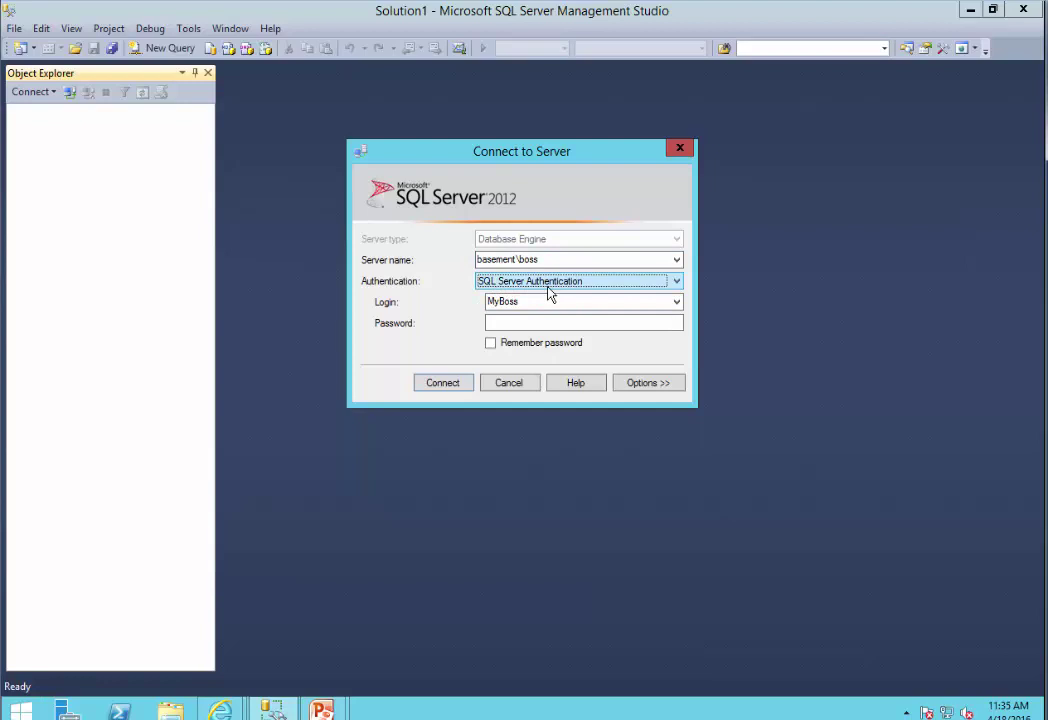
pyautogui.press('Tab')
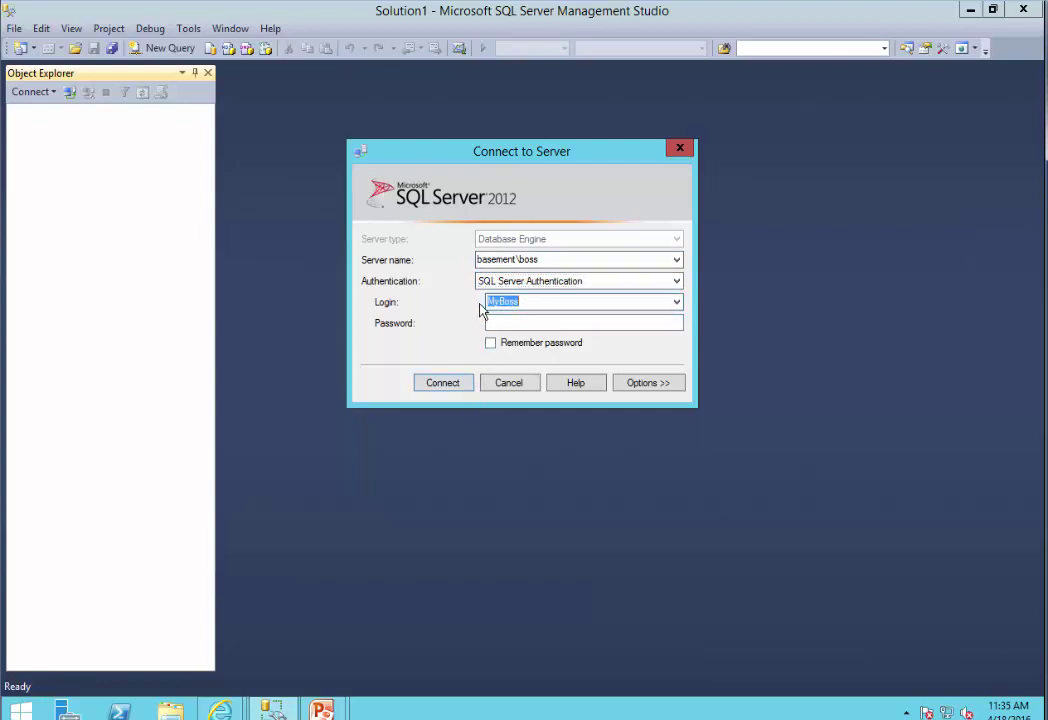
pyautogui.click(496, 326)
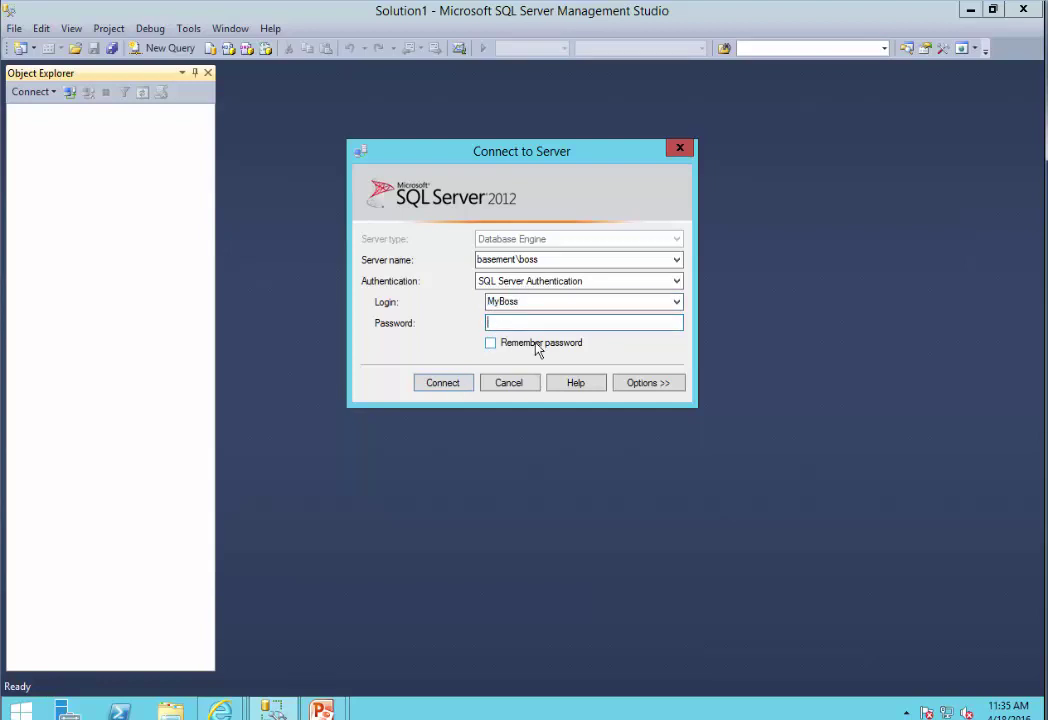
pyautogui.write('**********')
pyautogui.click(437, 382)
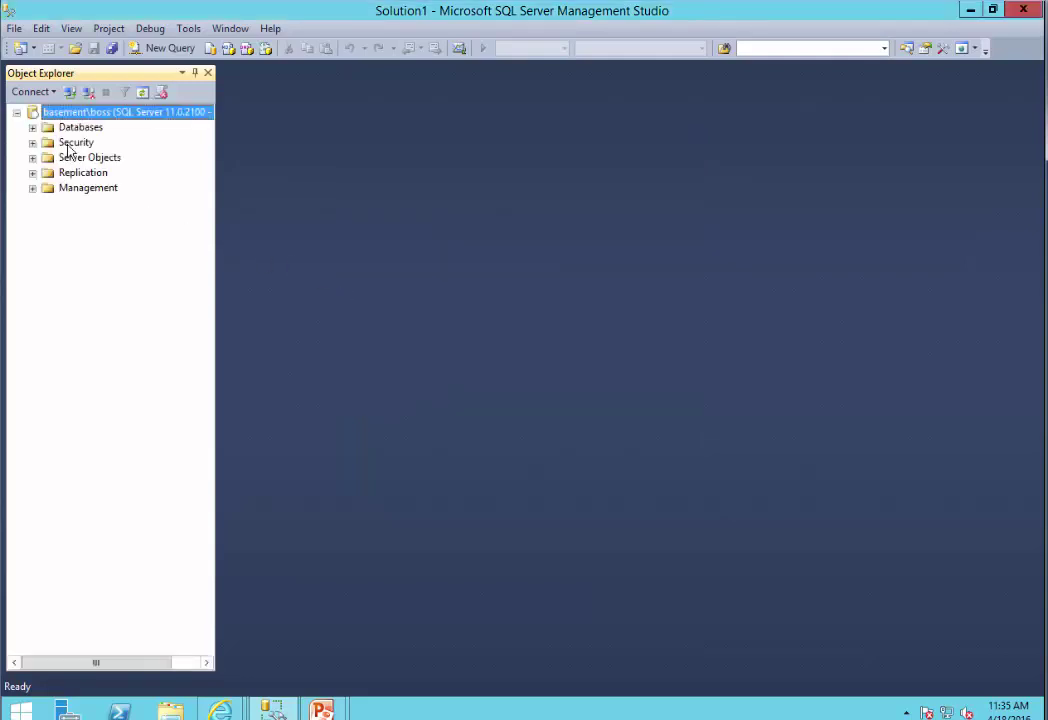
# - Select the top 1000 rows of BOSSDB's dbo.BossTable, check the five rows, then return to PowerPoint
pyautogui.click(32, 127)
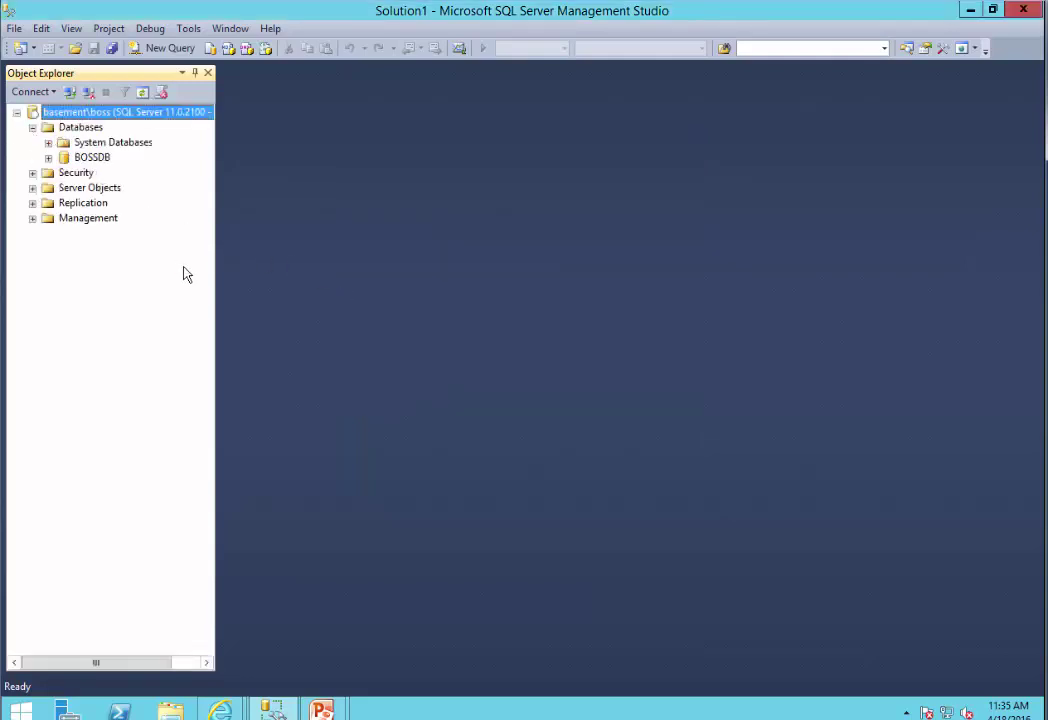
pyautogui.click(48, 157)
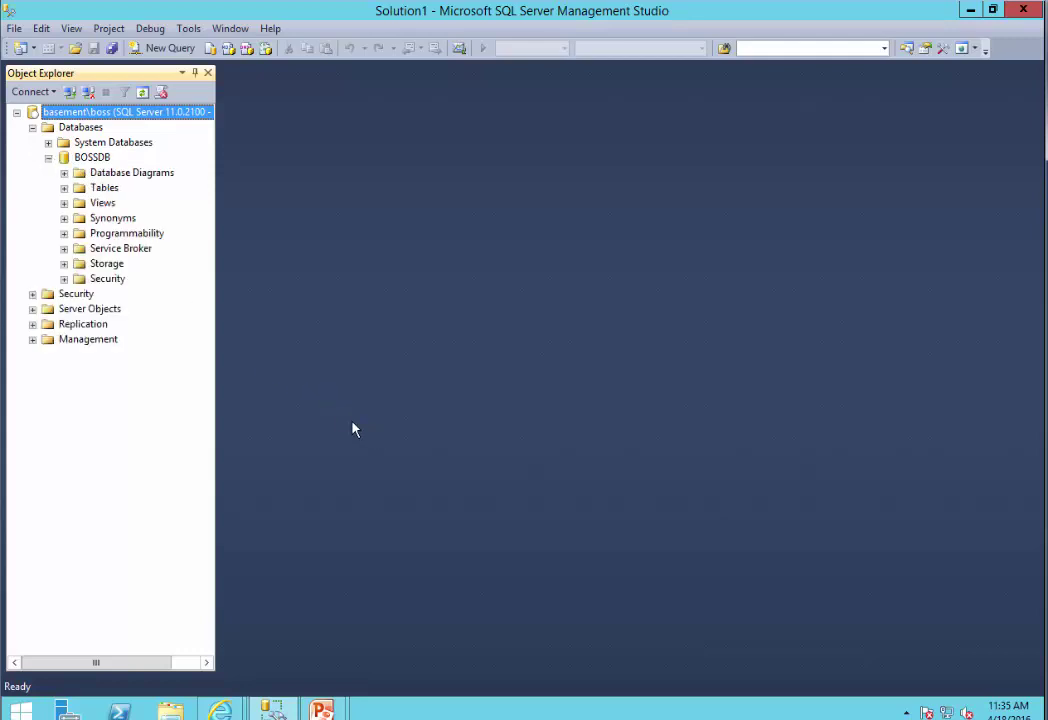
pyautogui.click(64, 187)
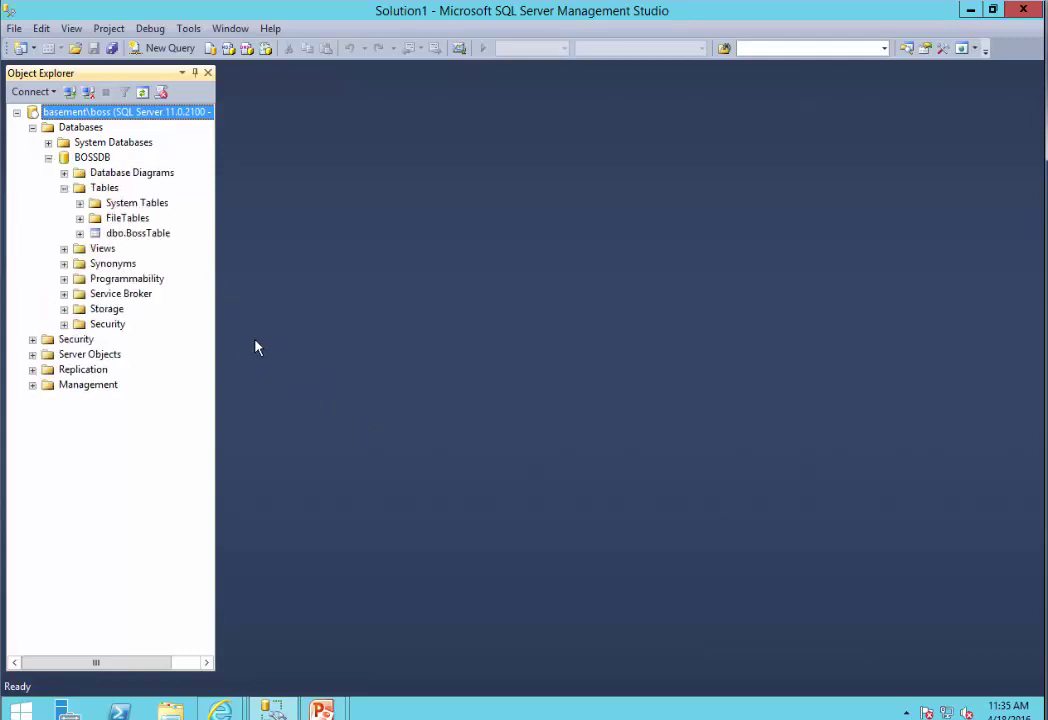
pyautogui.rightClick(133, 236)
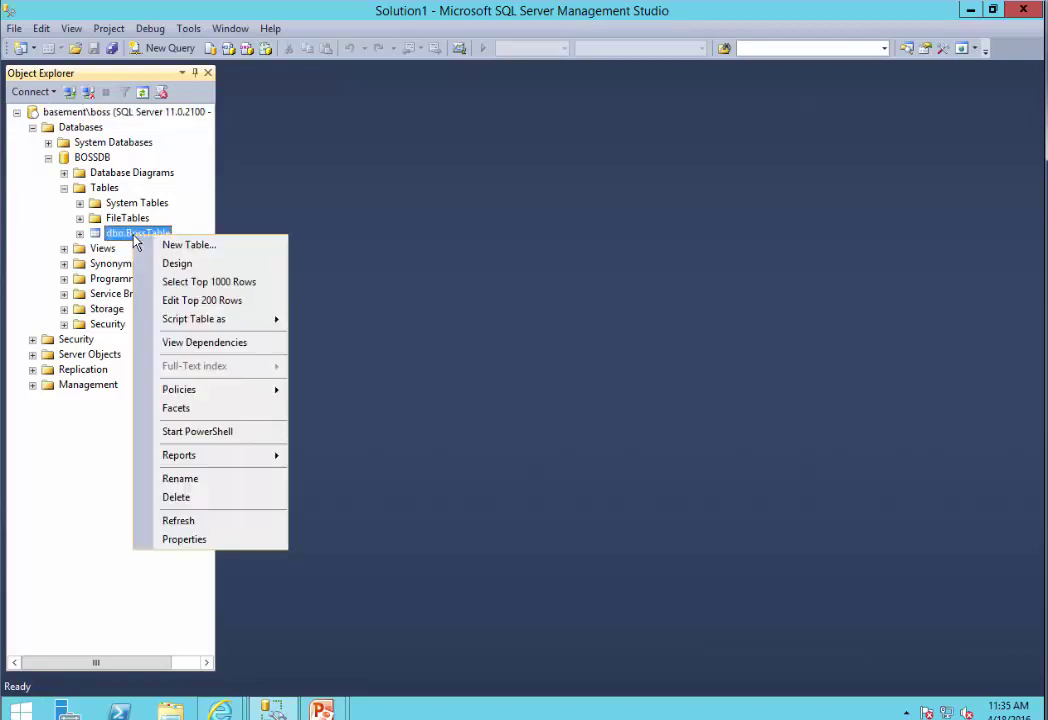
pyautogui.click(209, 283)
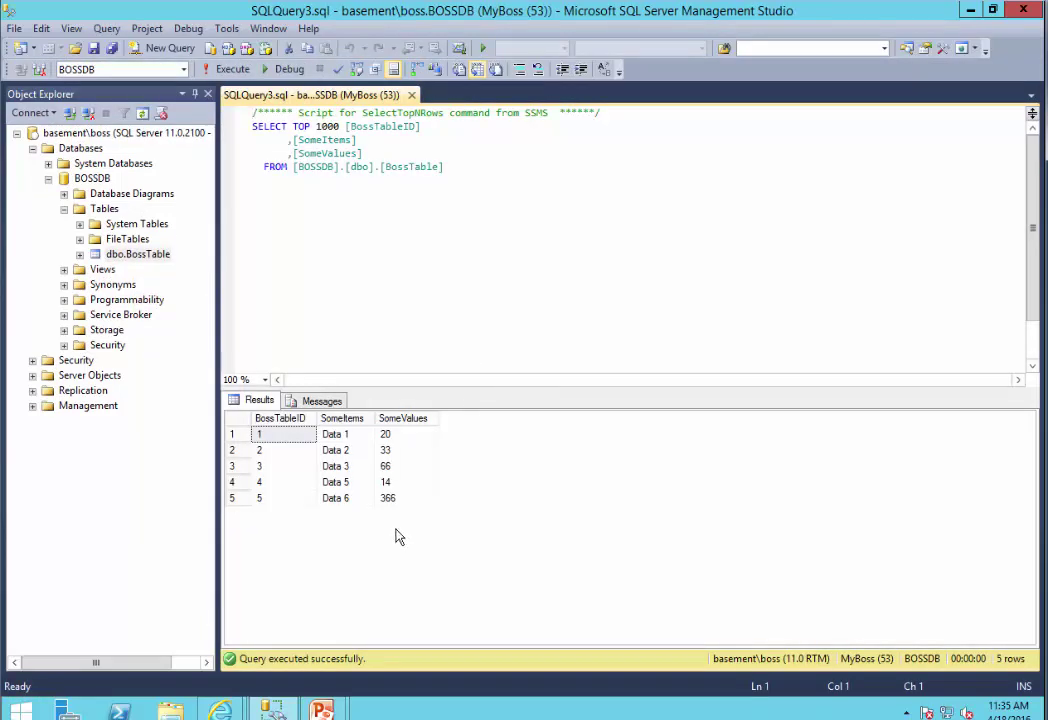
pyautogui.click(234, 434)
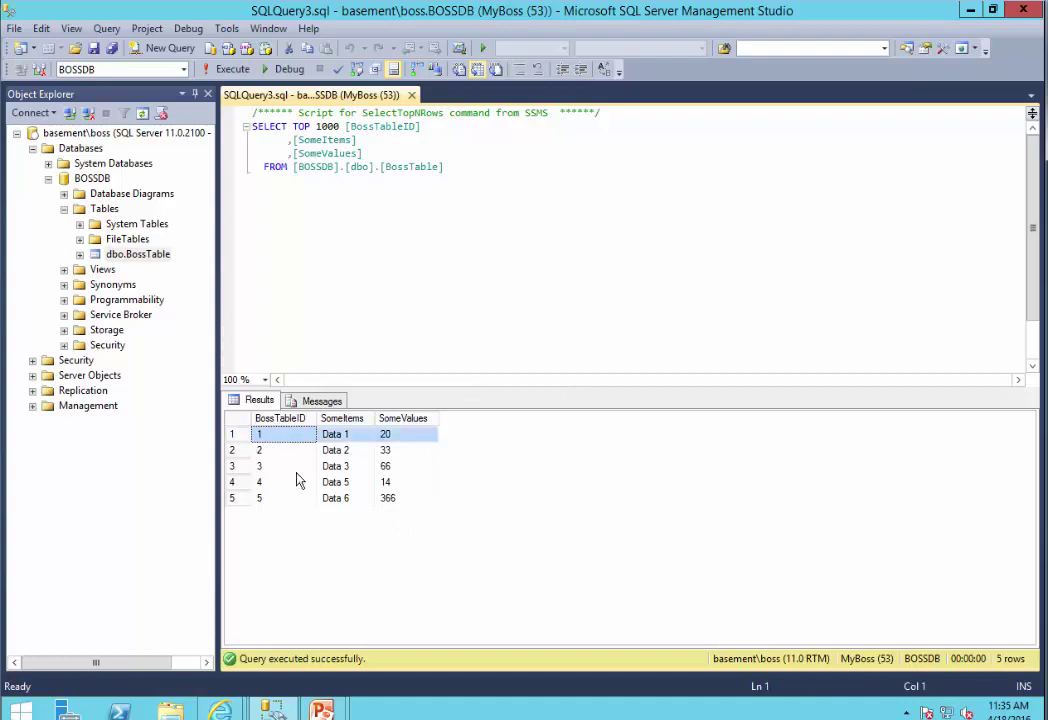
pyautogui.keyDown('shift'); pyautogui.click(409, 498); pyautogui.keyUp('shift')
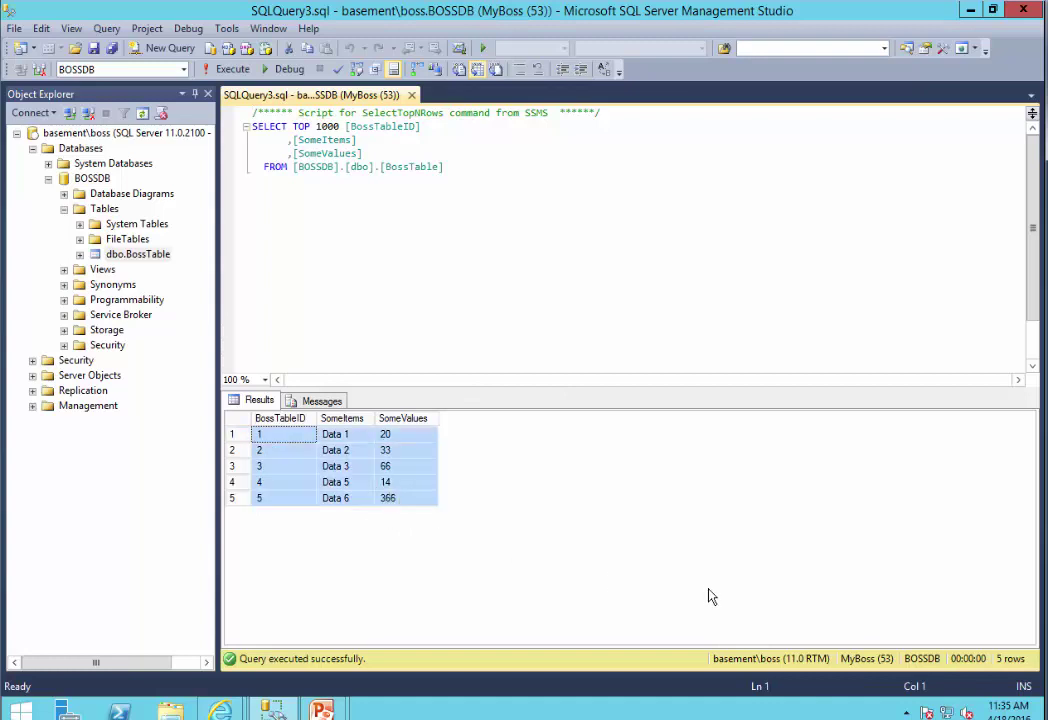
pyautogui.click(387, 686)
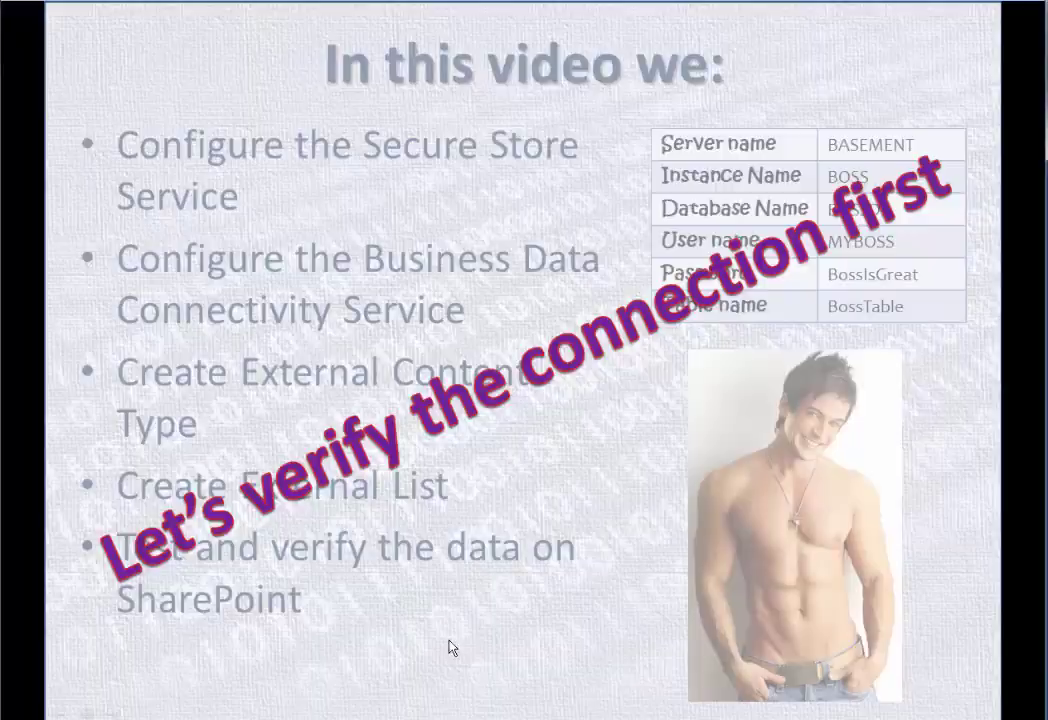
# - Advance to the Configure the Secure Store Service slide and switch to Central Administration
pyautogui.click(444, 480)
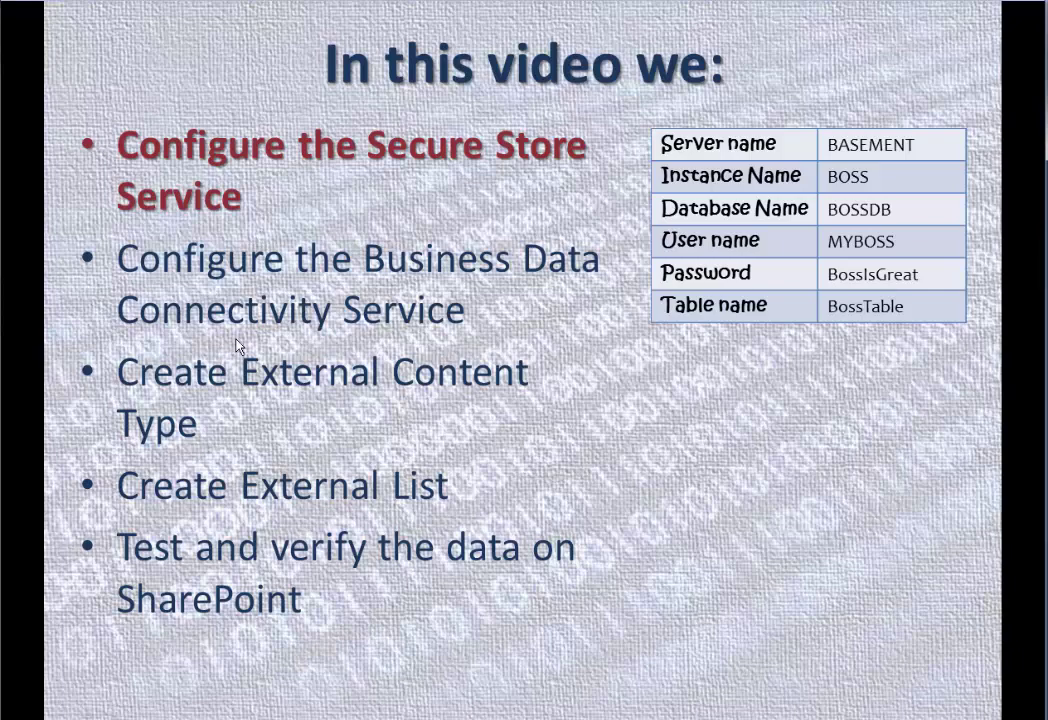
pyautogui.hotkey('alt', 'Tab')
pyautogui.press('Tab')
pyautogui.press('Tab')
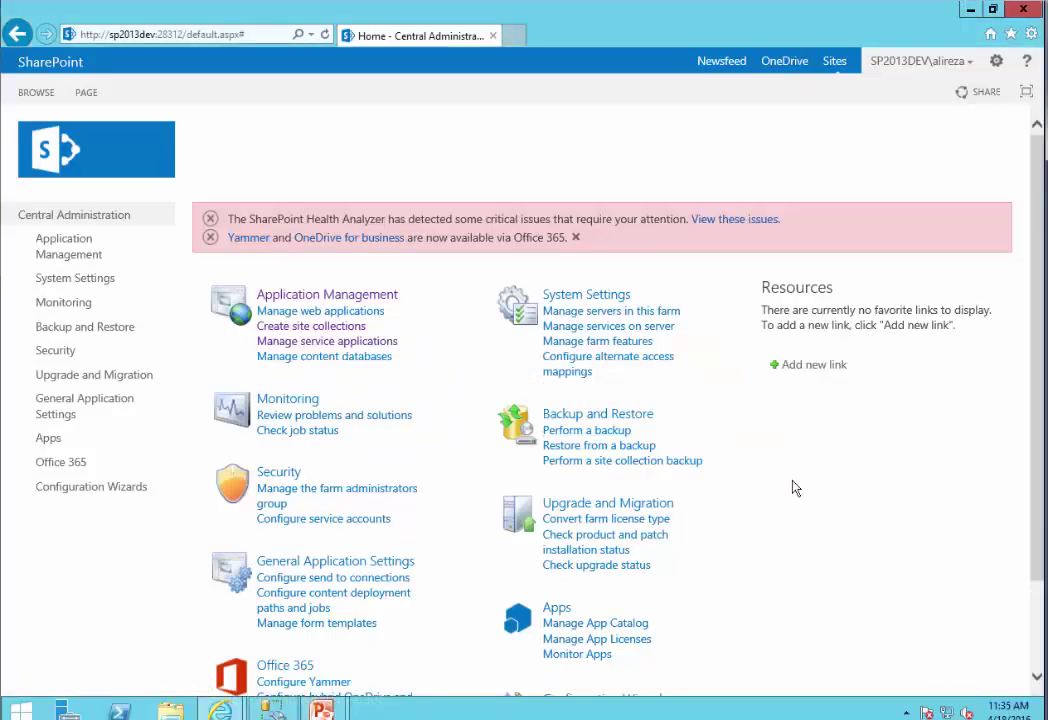
# - Go to Application Management > Manage service applications and open the Secure Store Service
pyautogui.click(307, 297)
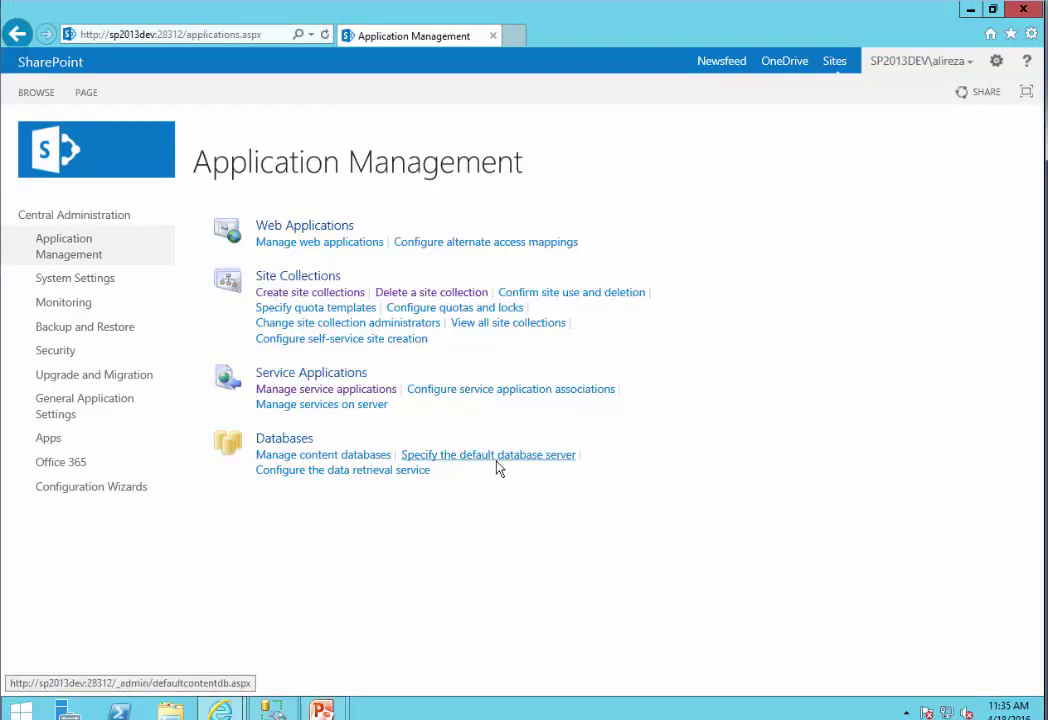
pyautogui.click(296, 390)
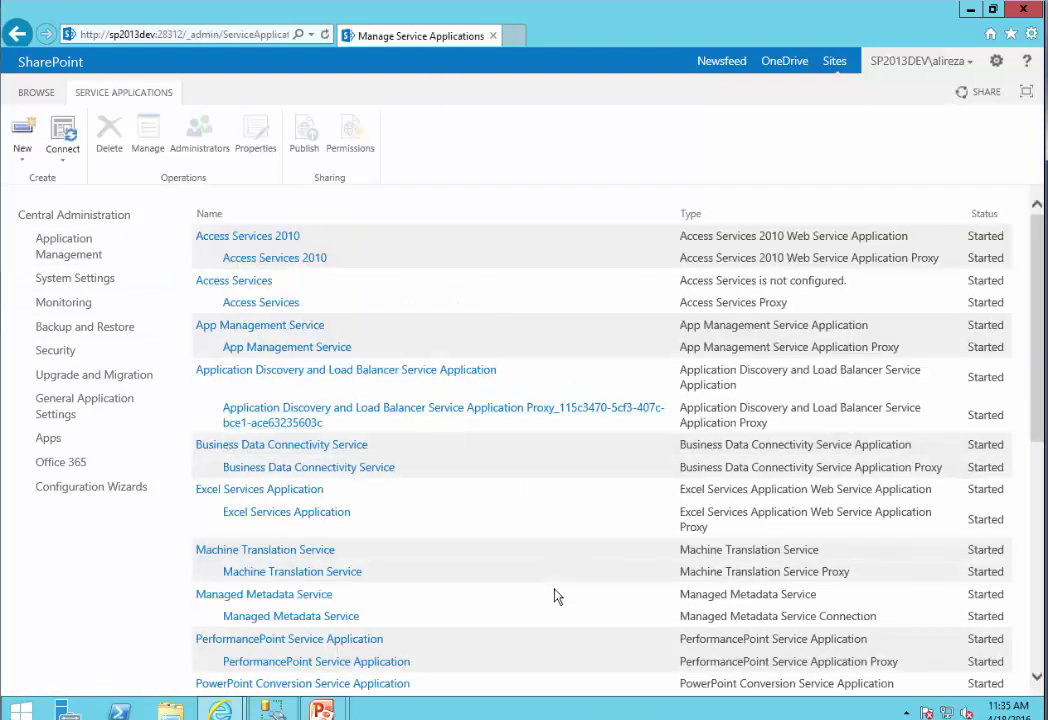
pyautogui.scroll(-3, 556, 596)
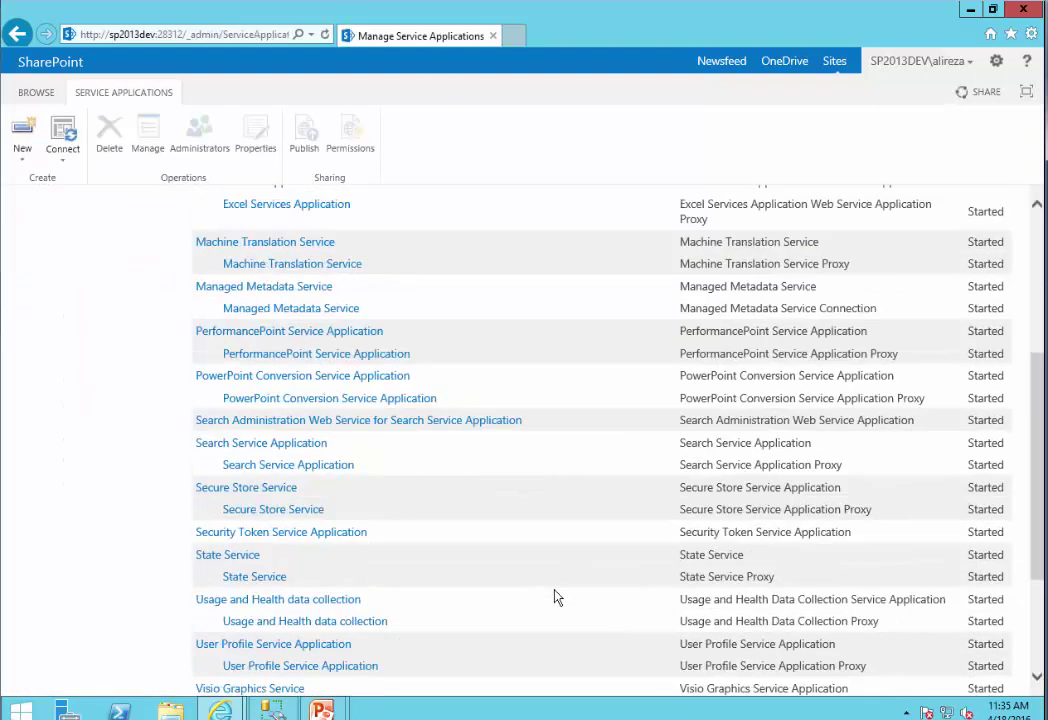
pyautogui.click(340, 490)
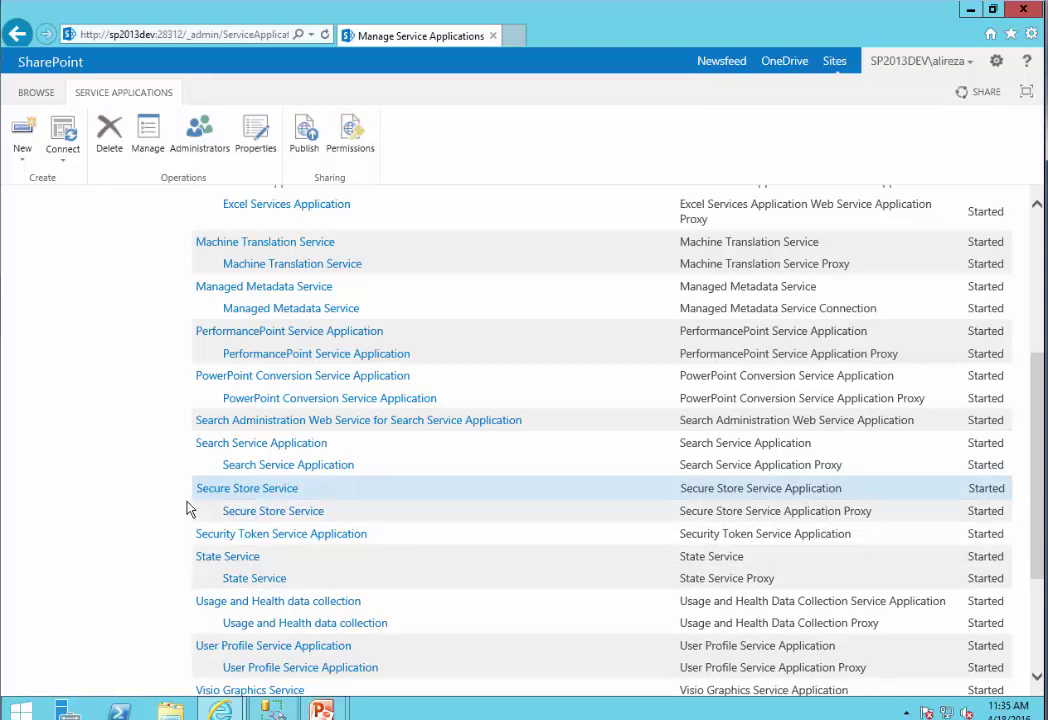
pyautogui.click(281, 490)
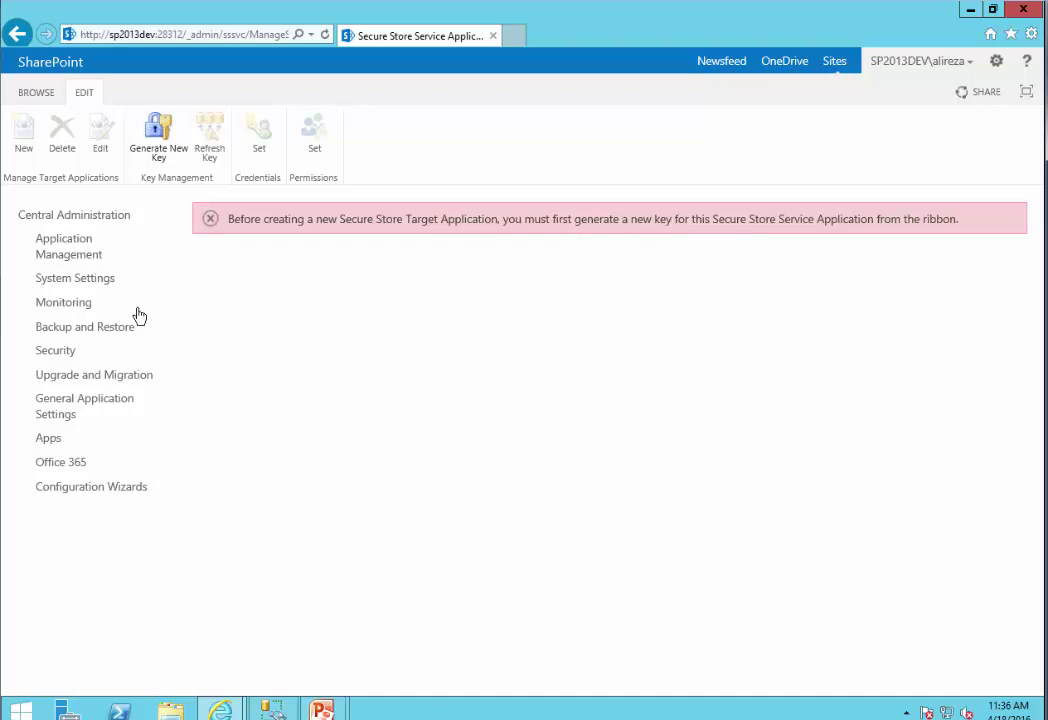
# - Generate a new Secure Store encryption key, entering and confirming the pass phrase
pyautogui.click(174, 154)
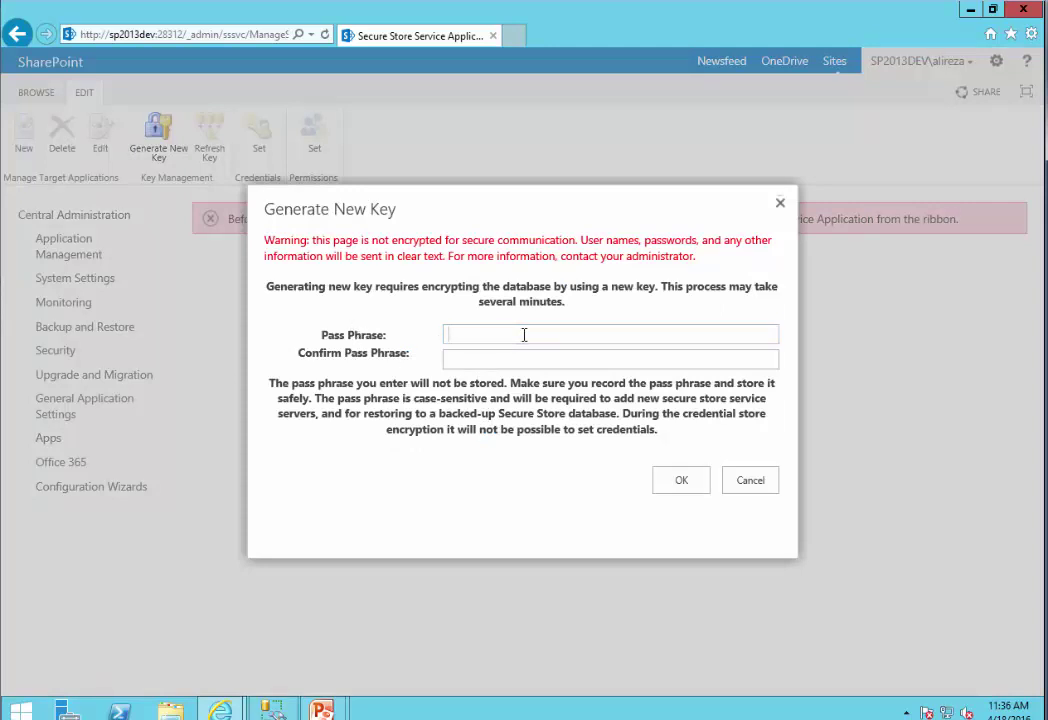
pyautogui.press('Tab')
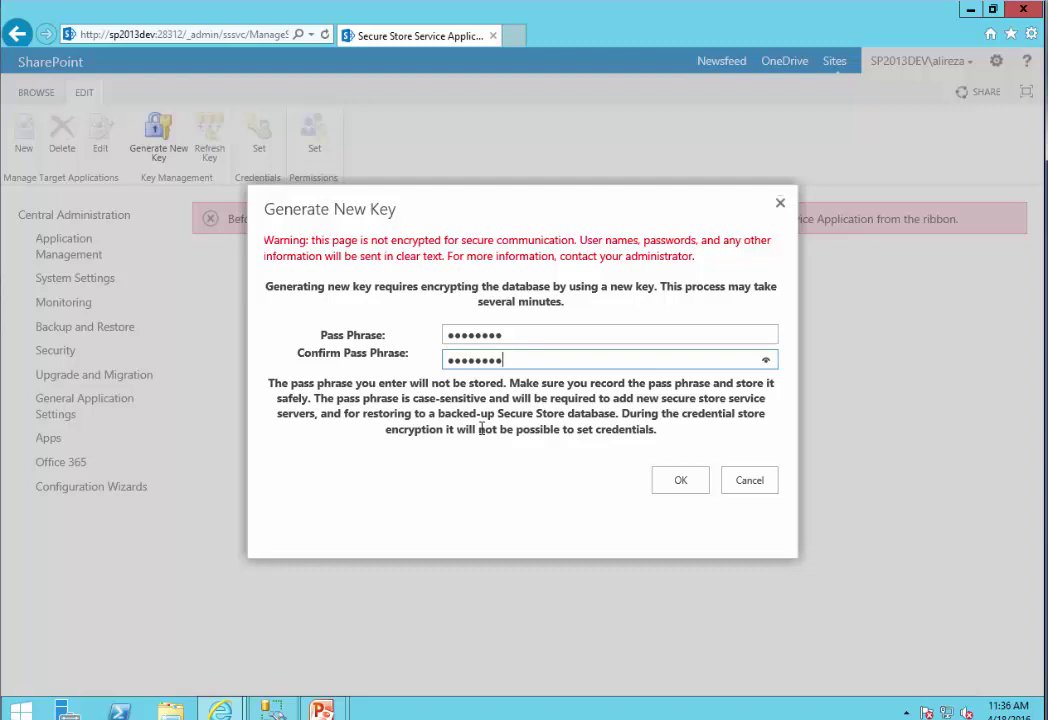
pyautogui.click(662, 484)
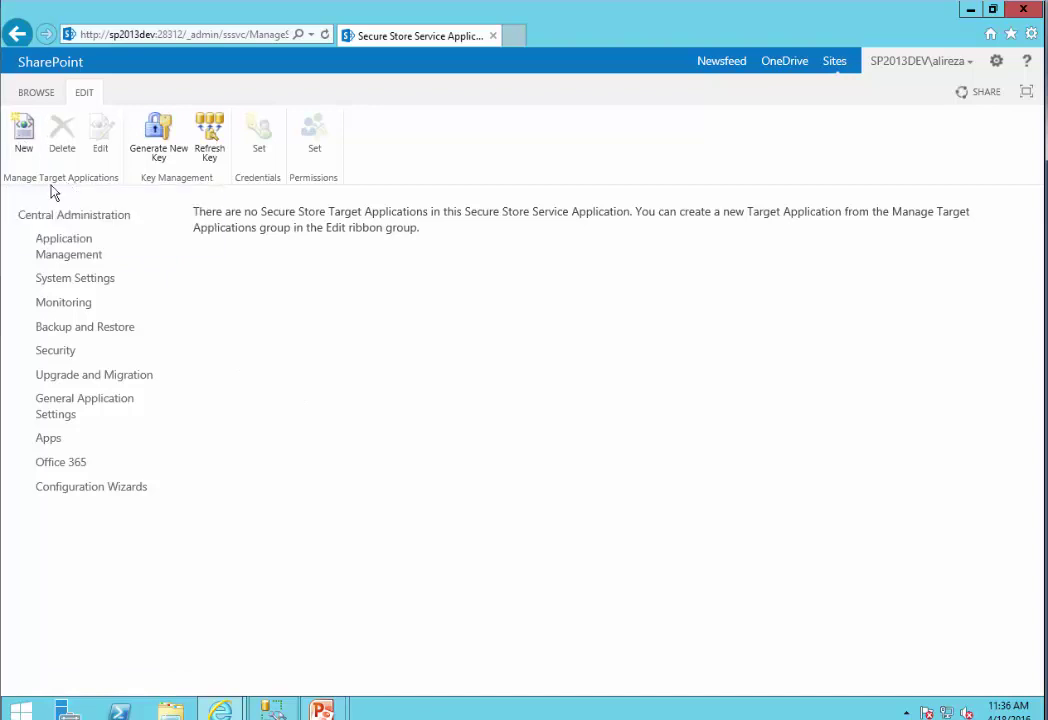
# - Start a new target application with ID and display name BossApp and a contact e-mail
pyautogui.click(24, 136)
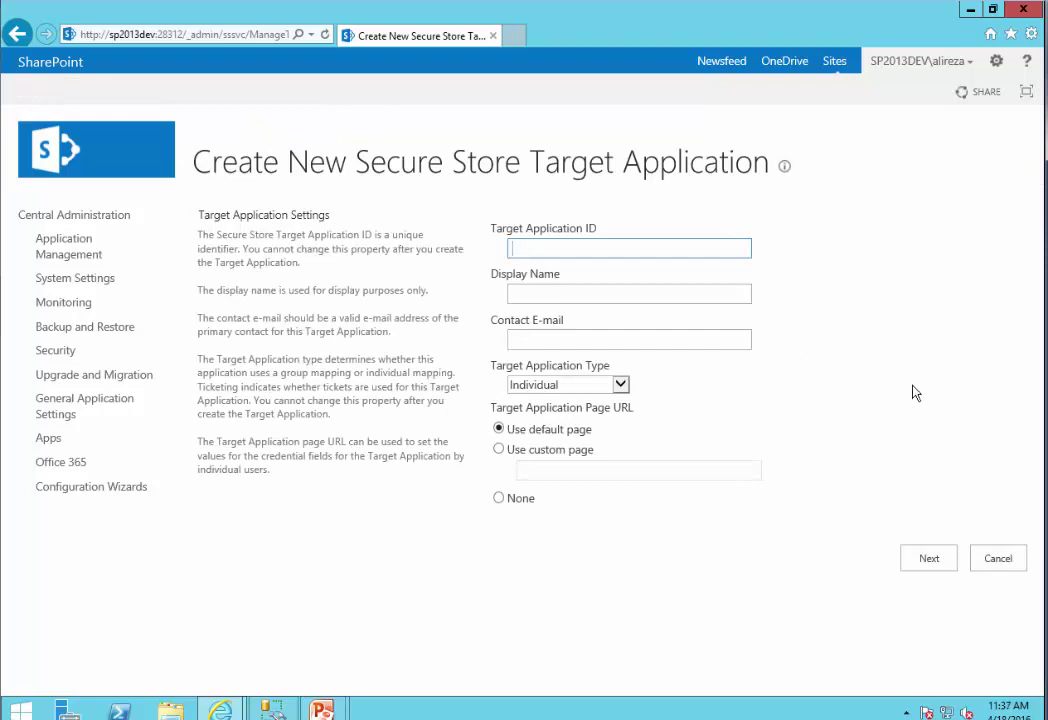
pyautogui.write('BossApp')
pyautogui.click(592, 302)
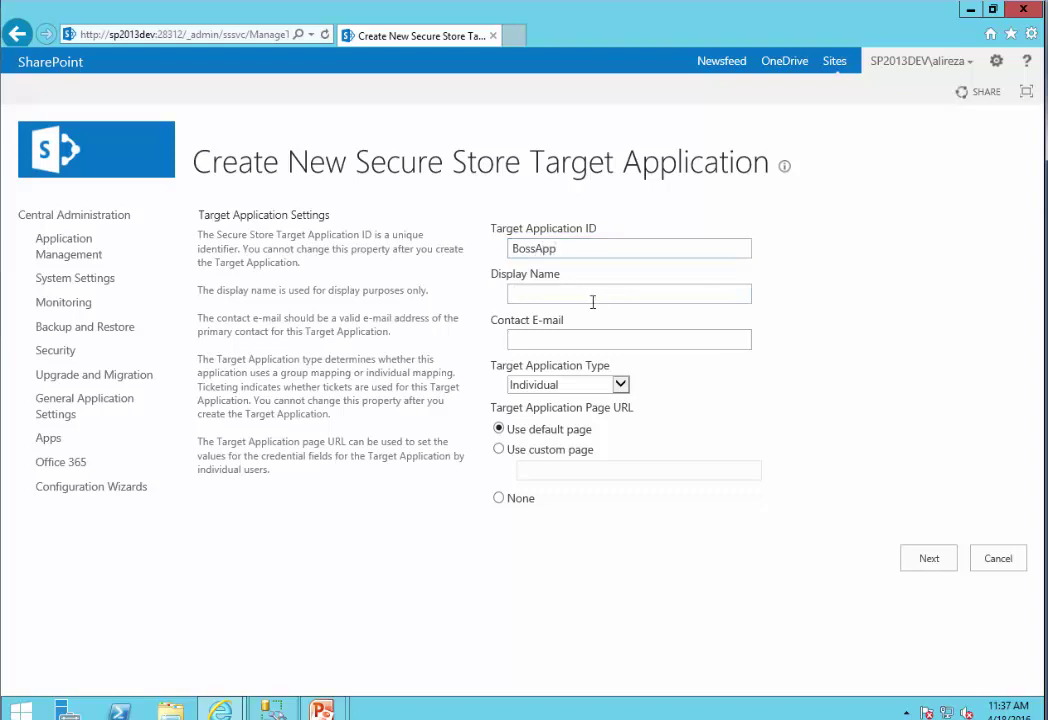
pyautogui.write('BossApp')
pyautogui.click(630, 348)
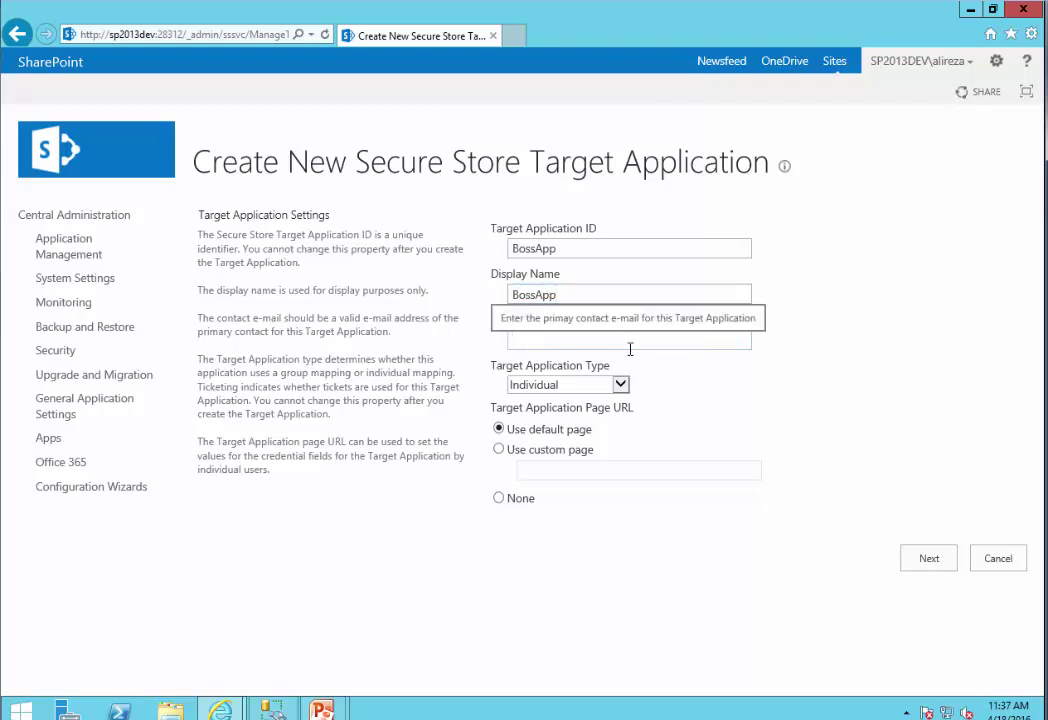
pyautogui.write('boss')
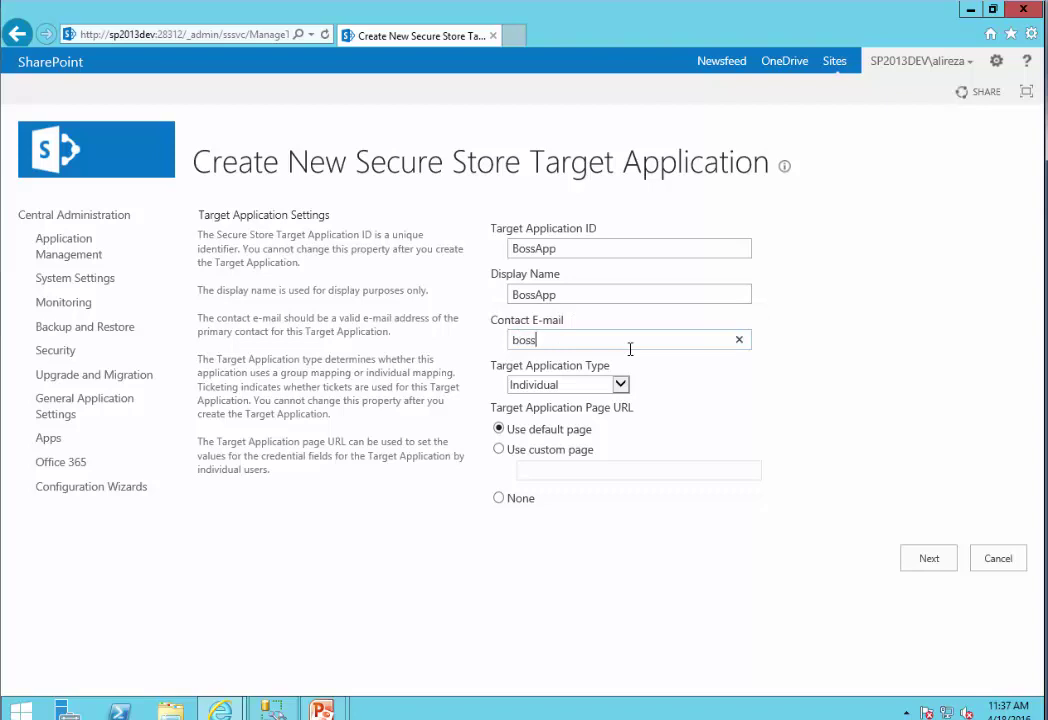
pyautogui.write('@somewhere.com')
pyautogui.click(641, 416)
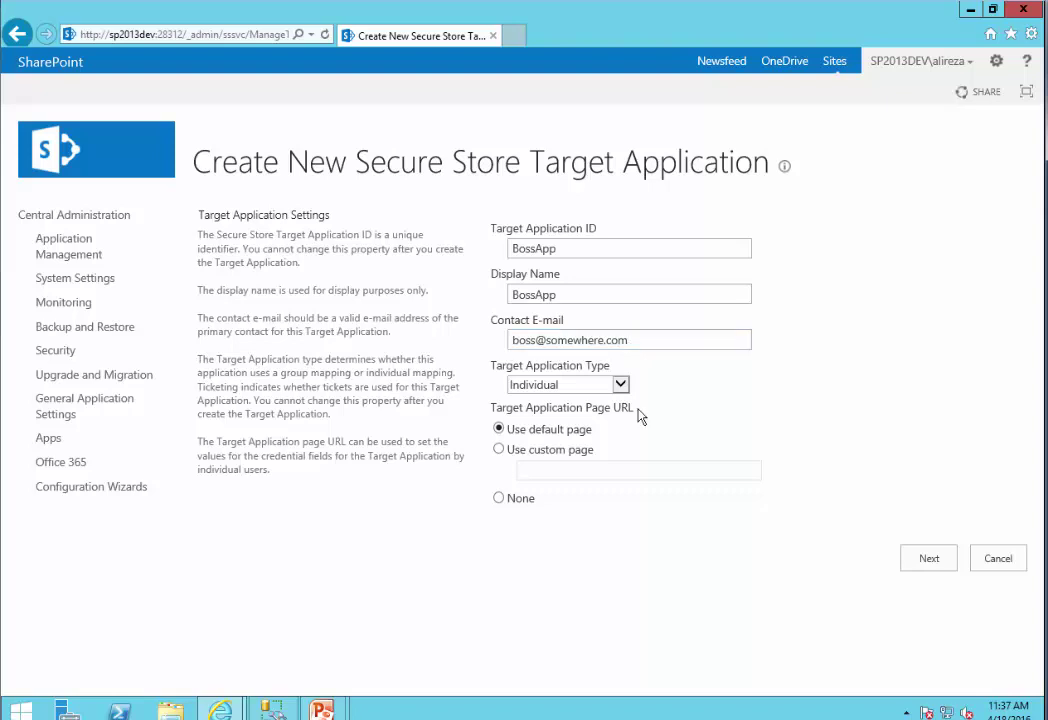
# - Set the target application type to Group and continue to the credential fields
pyautogui.click(622, 388)
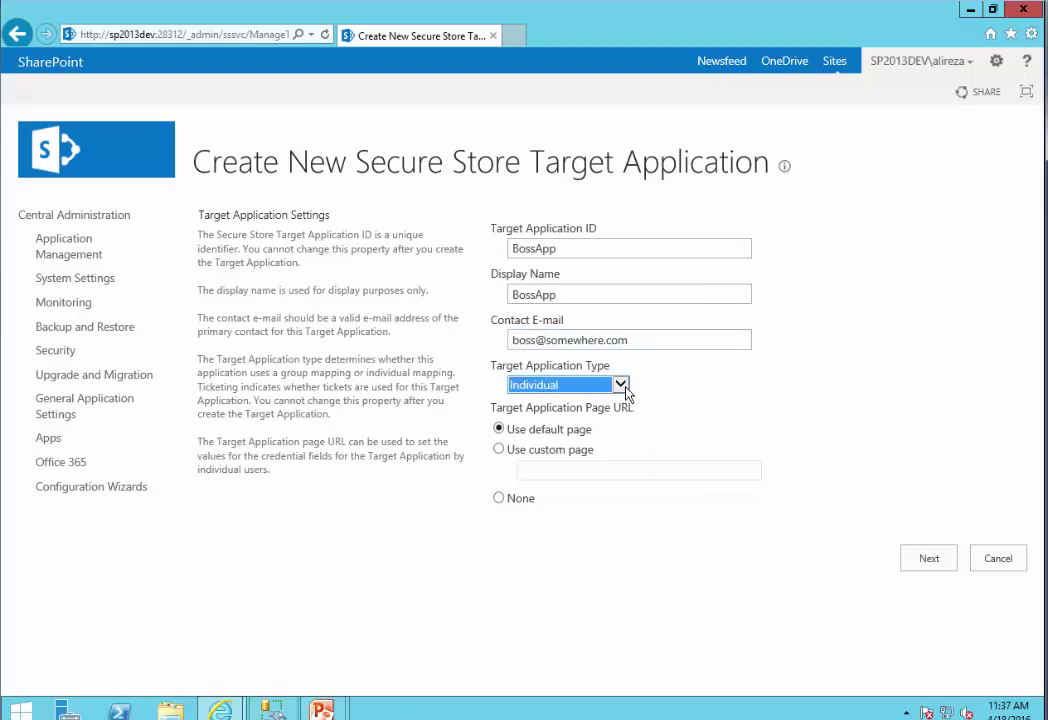
pyautogui.click(621, 385)
pyautogui.click(530, 484)
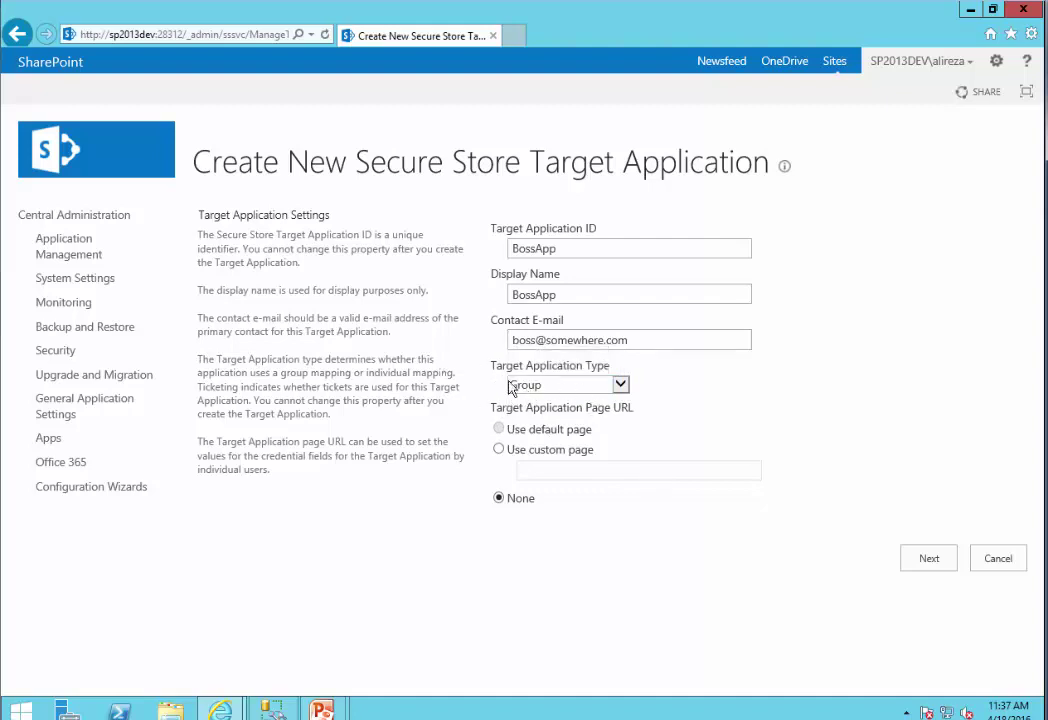
pyautogui.click(929, 558)
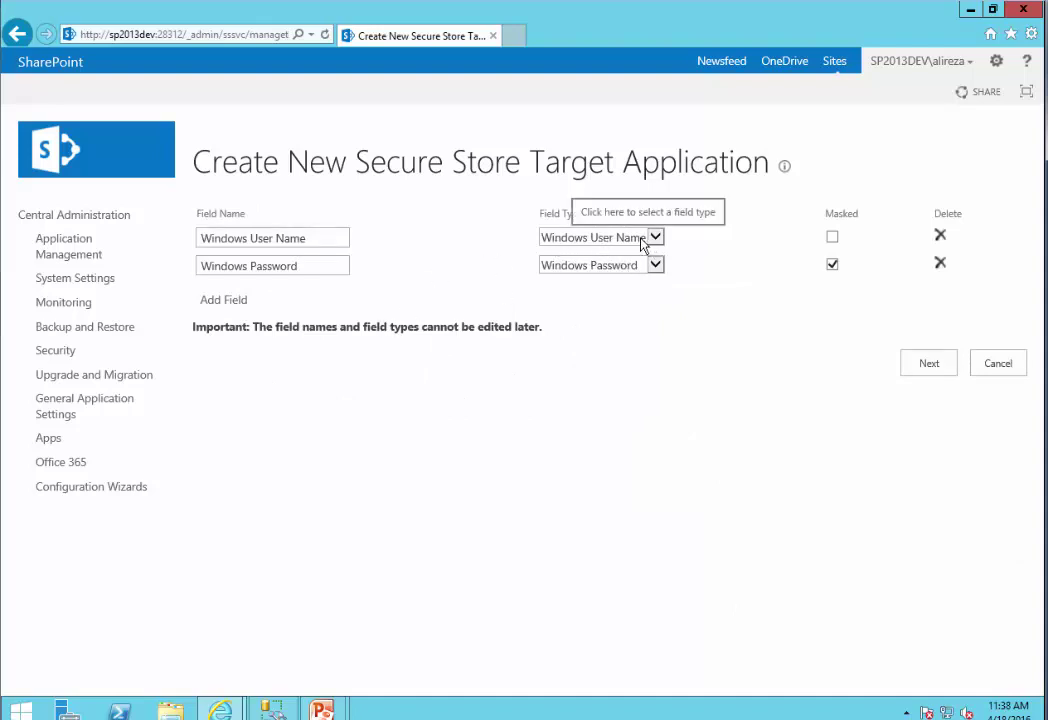
# - Set the two credential field types to User Name and Password
pyautogui.click(641, 242)
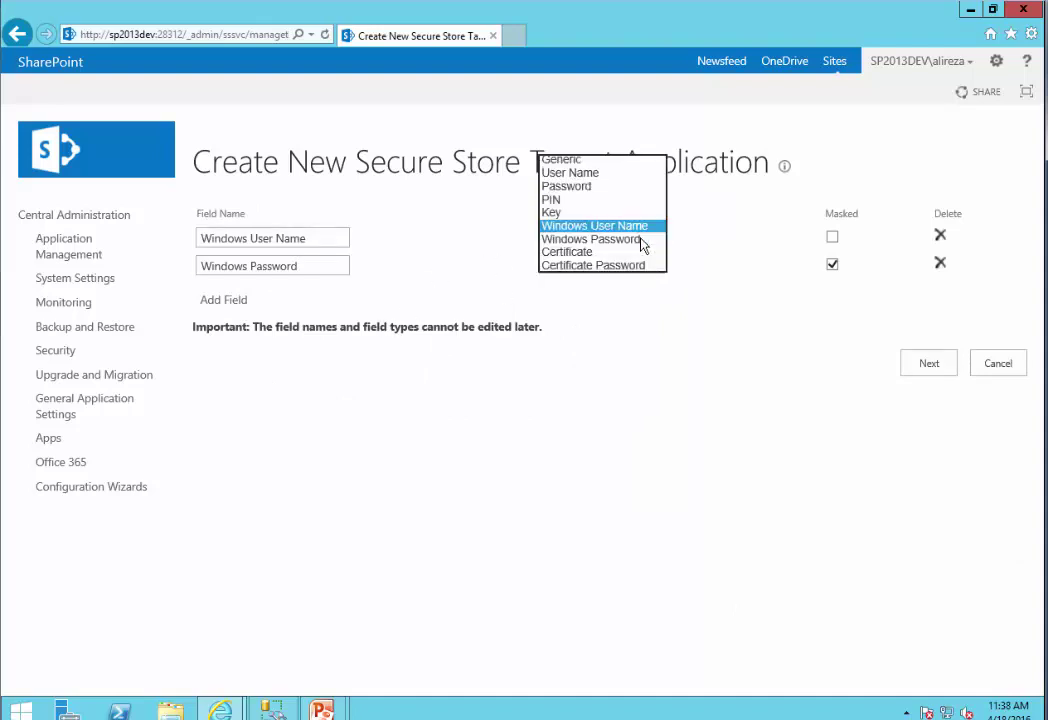
pyautogui.click(562, 172)
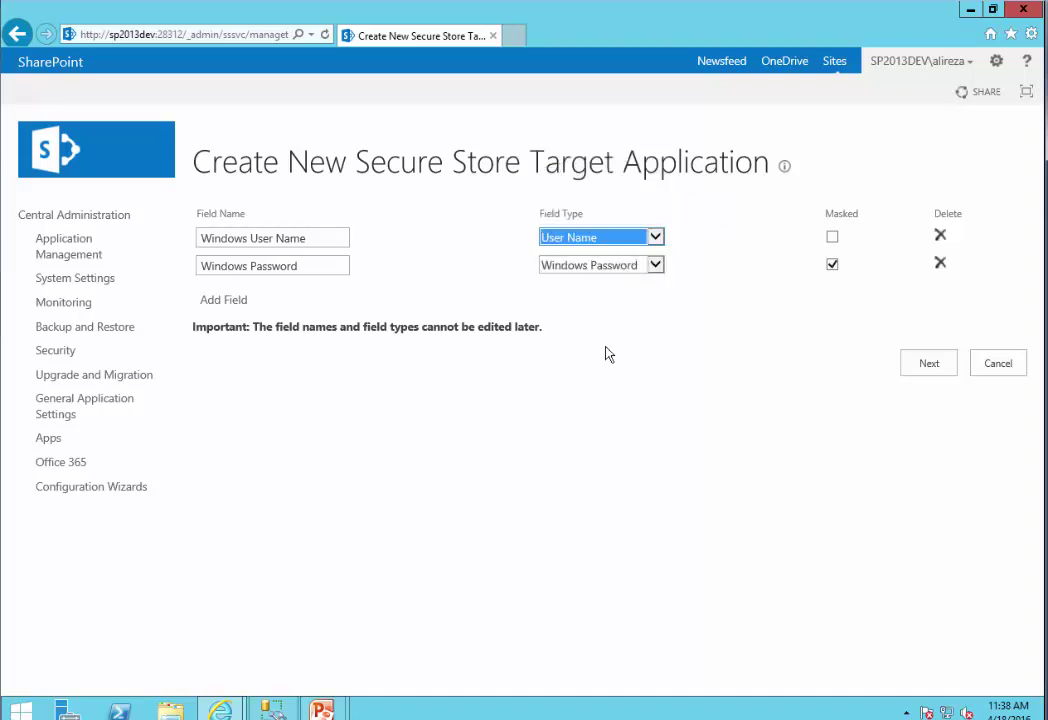
pyautogui.click(615, 266)
pyautogui.click(557, 198)
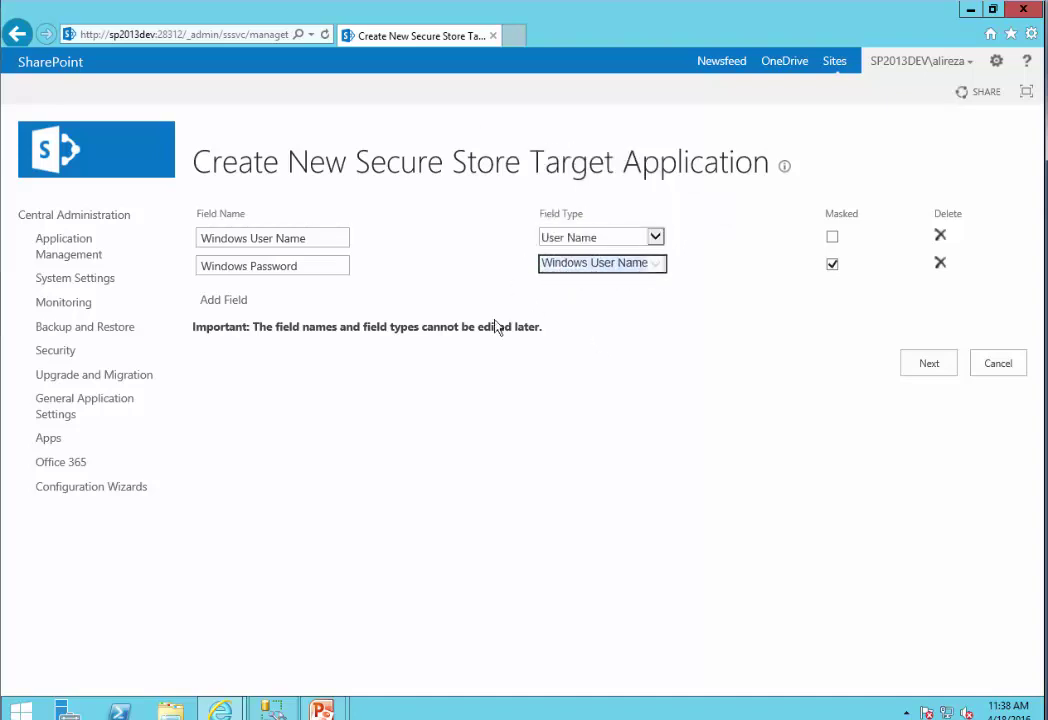
# - Remove 'Windows' from both field names so they read User Name and Password, and continue
pyautogui.click(302, 237)
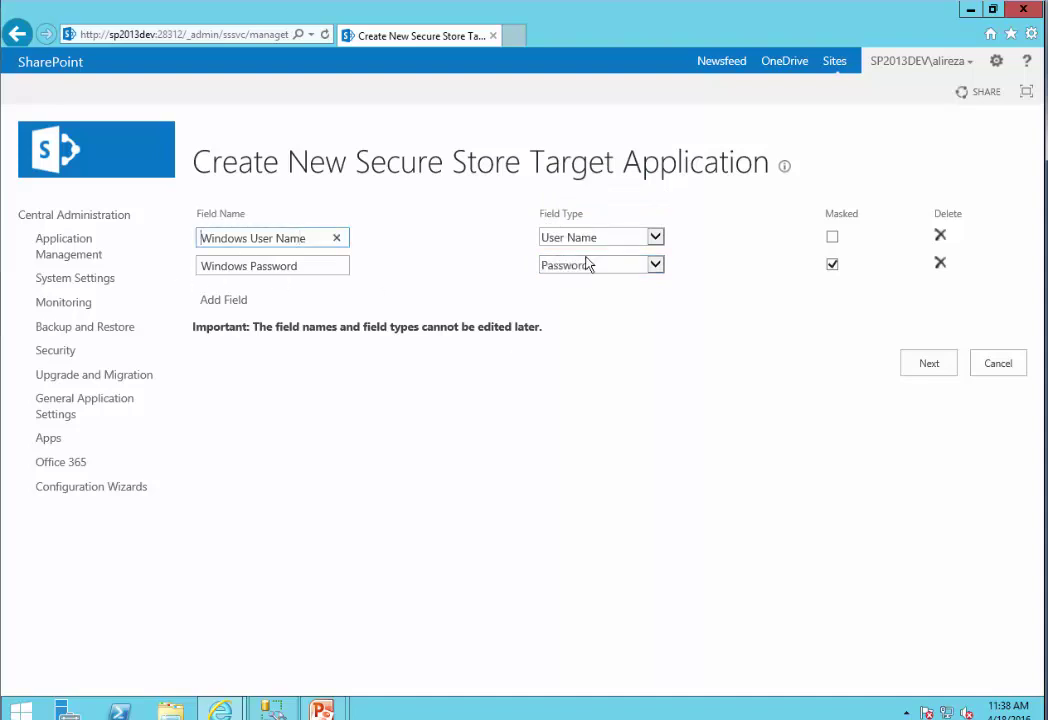
pyautogui.hotkey('ctrl', 'shift', 'Right')
pyautogui.press('Delete')
pyautogui.press('Tab')
pyautogui.press('Tab')
pyautogui.press('Tab')
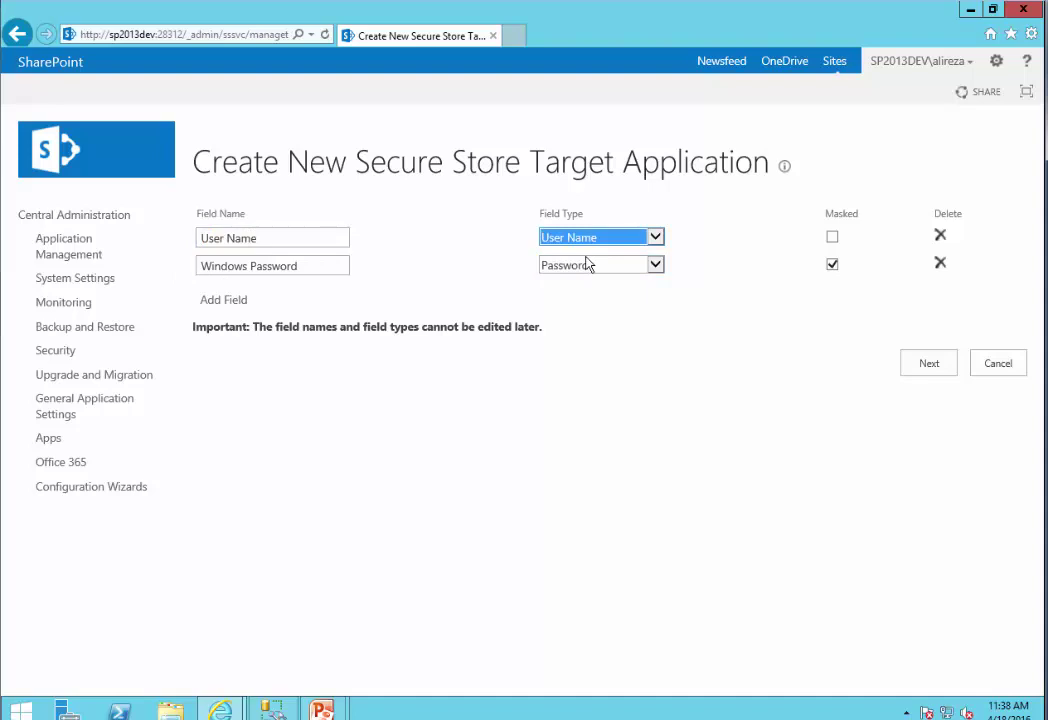
pyautogui.press('Tab')
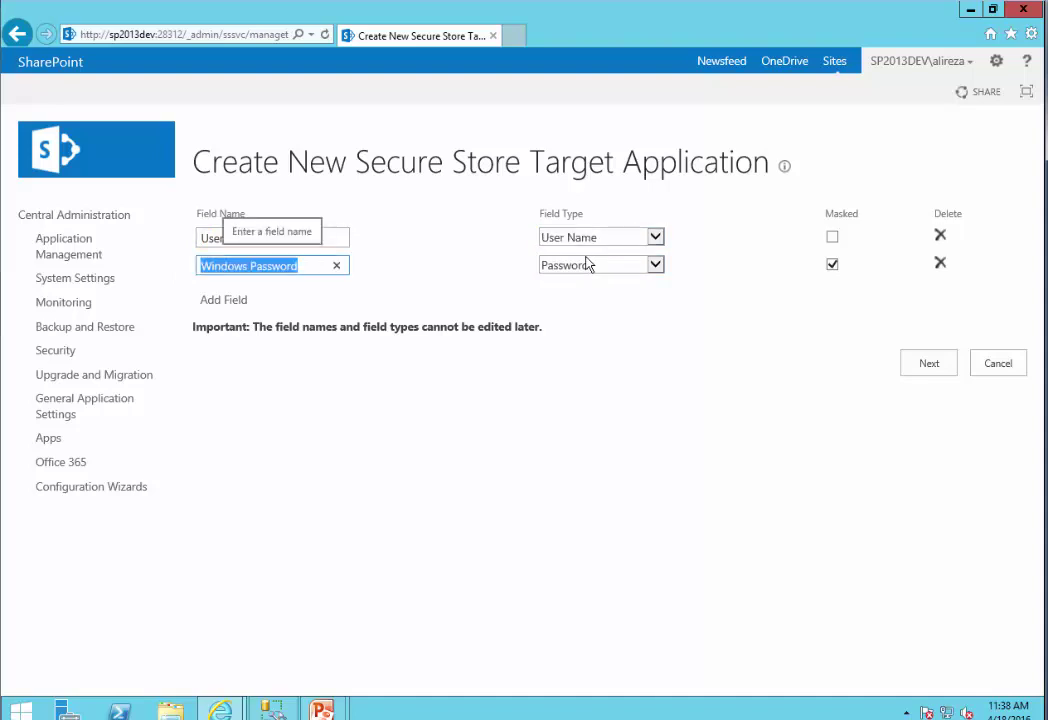
pyautogui.press('Home')
pyautogui.hotkey('ctrl', 'shift', 'Right')
pyautogui.press('Delete')
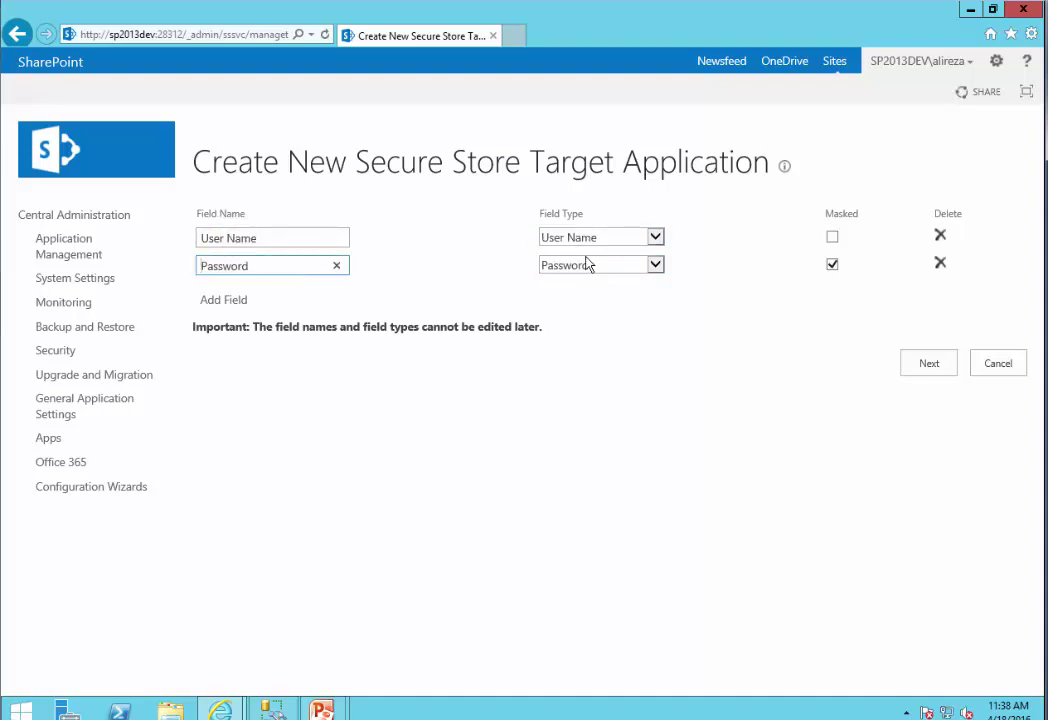
pyautogui.click(927, 363)
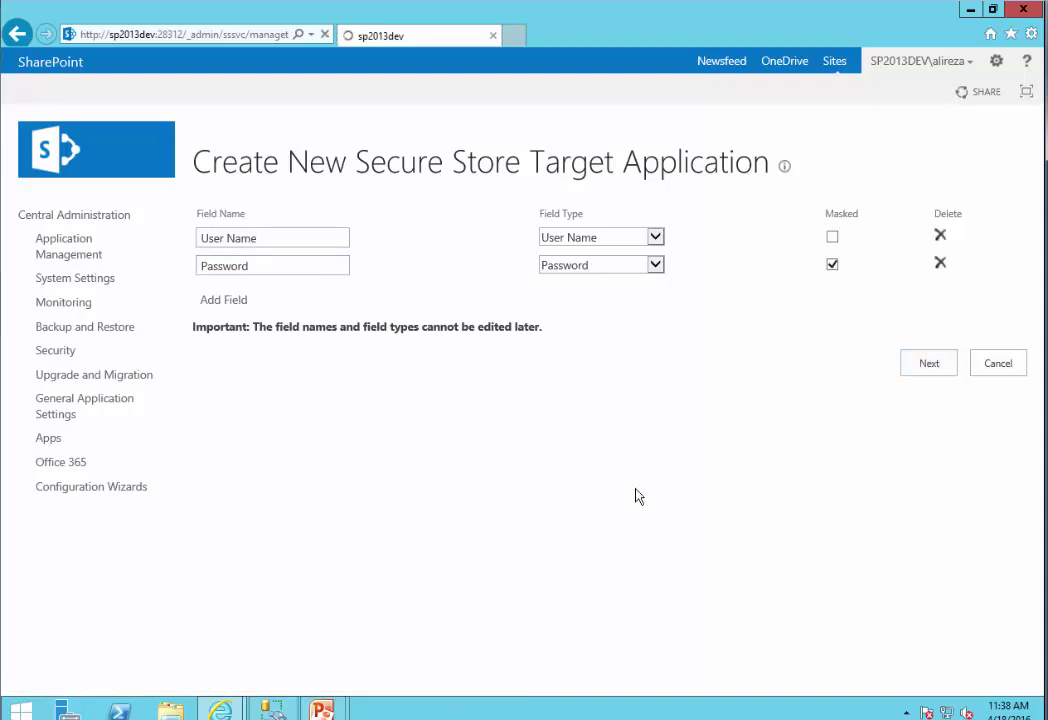
# - Make your own account the administrator, add Everyone as members, and create BossApp
pyautogui.click(615, 255)
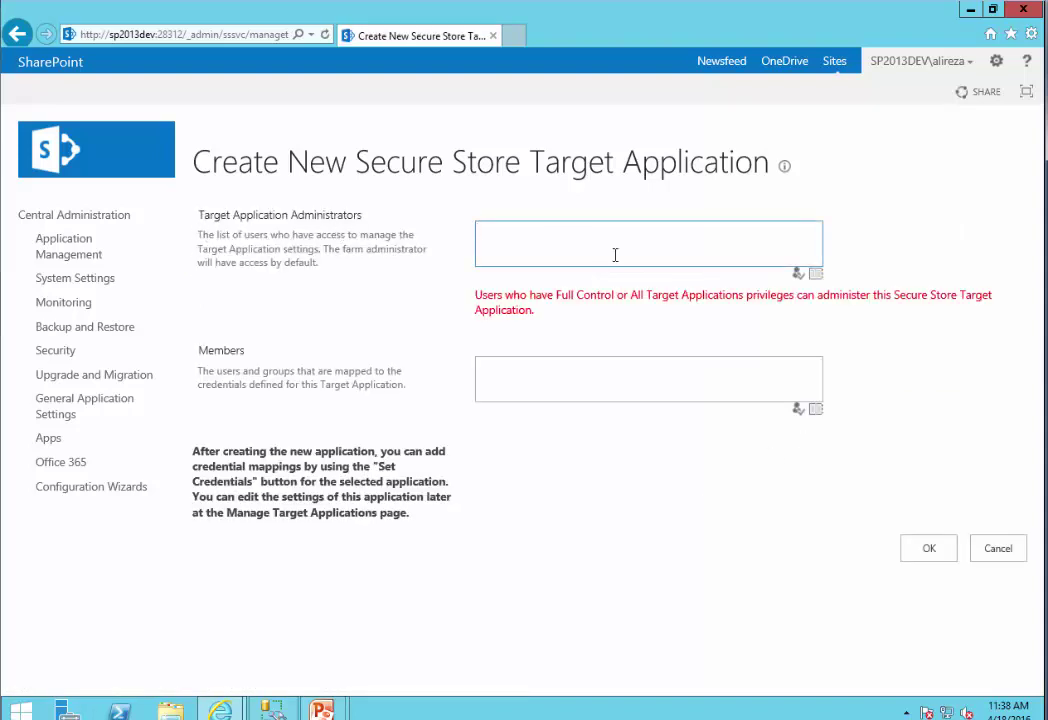
pyautogui.write('alireza')
pyautogui.click(797, 273)
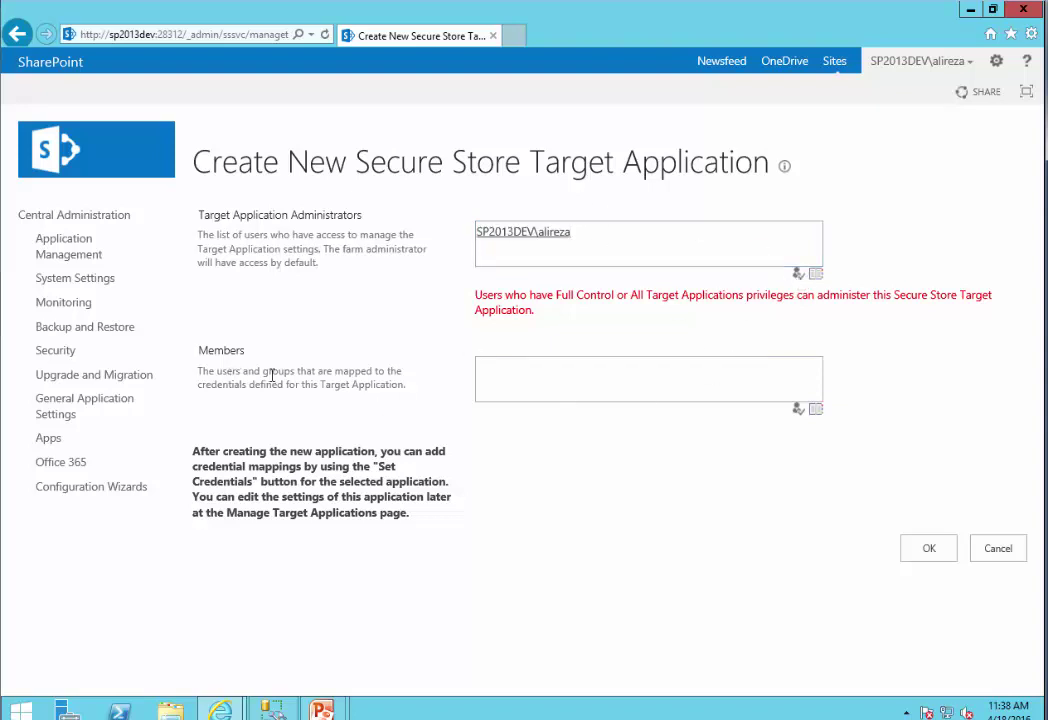
pyautogui.click(530, 373)
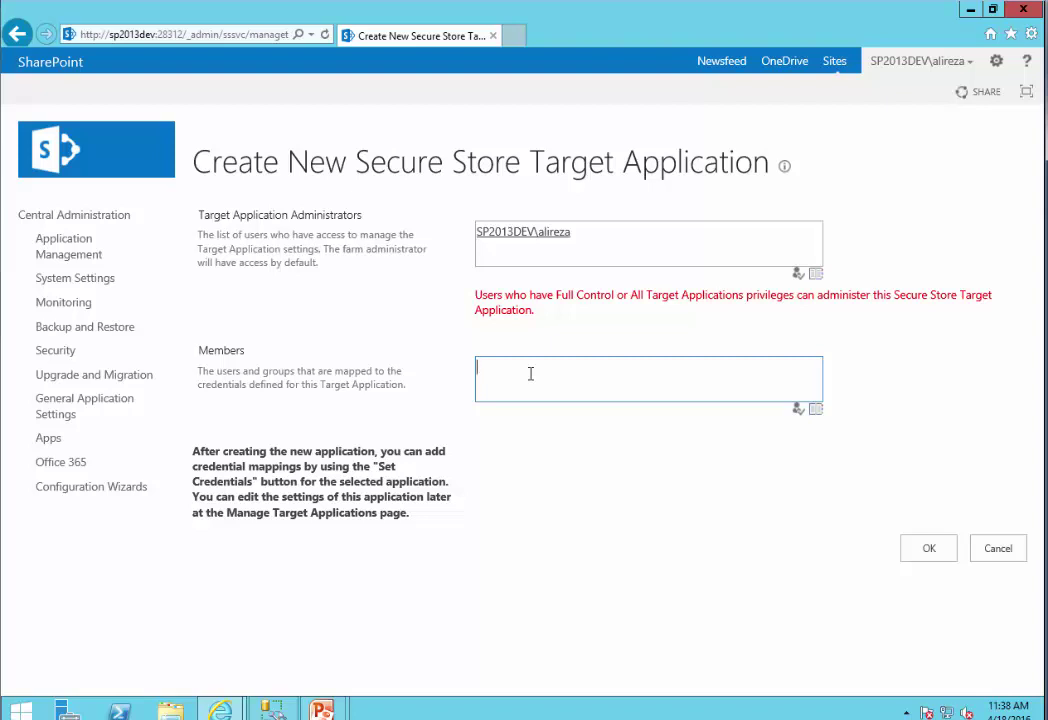
pyautogui.write('Everyone')
pyautogui.click(815, 410)
pyautogui.click(942, 554)
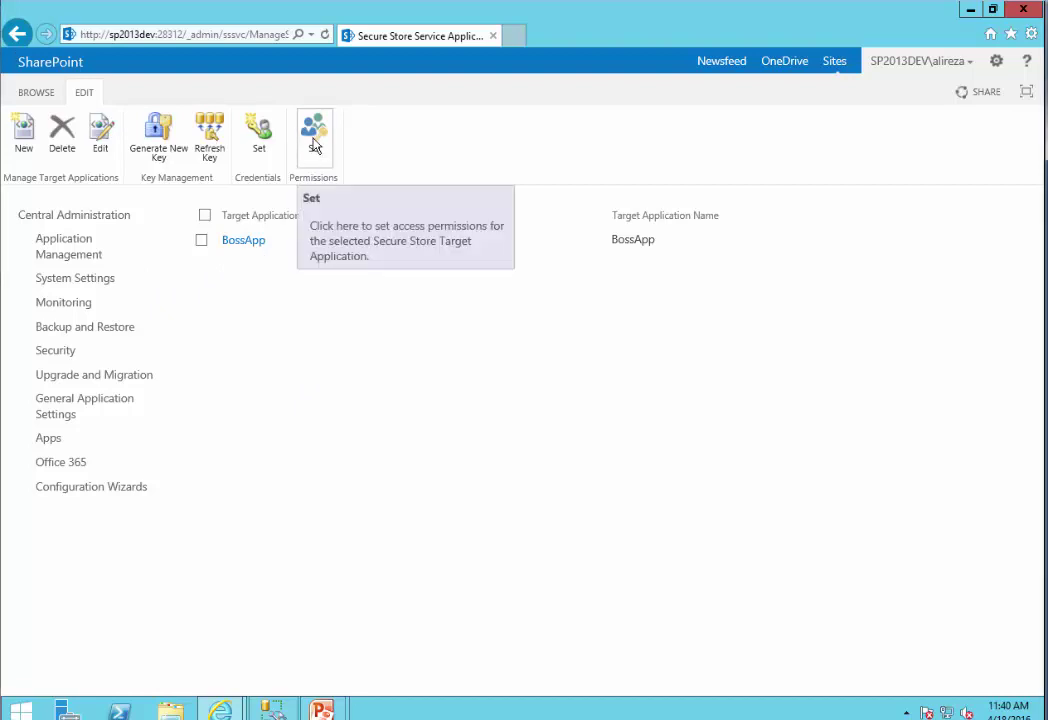
pyautogui.click(201, 243)
pyautogui.click(310, 157)
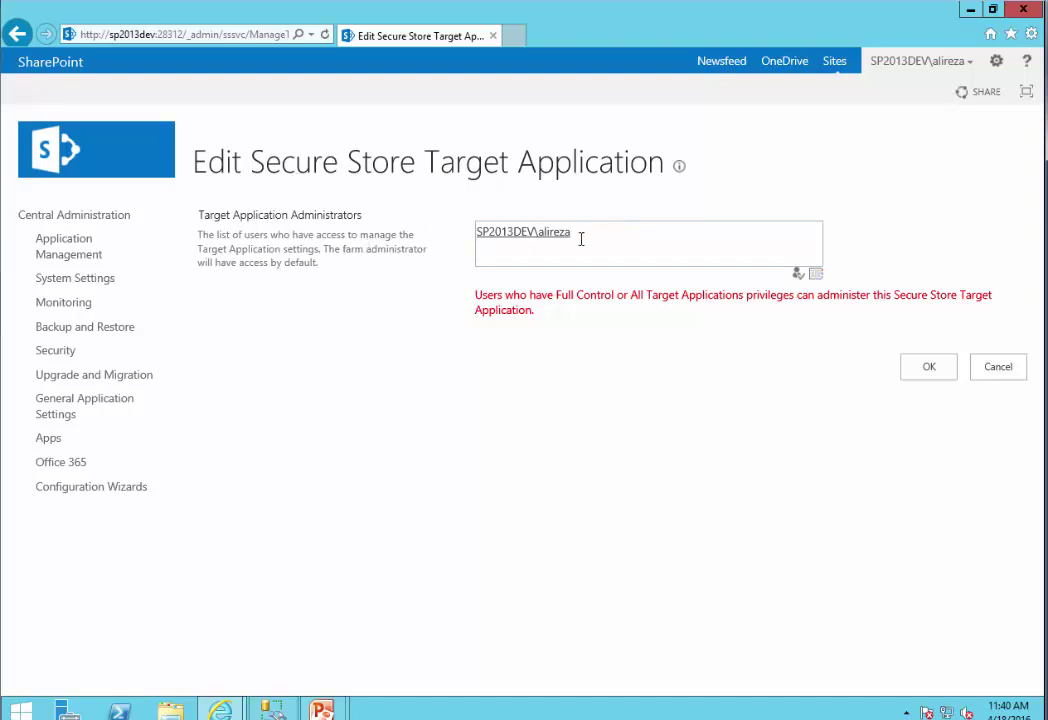
pyautogui.click(933, 370)
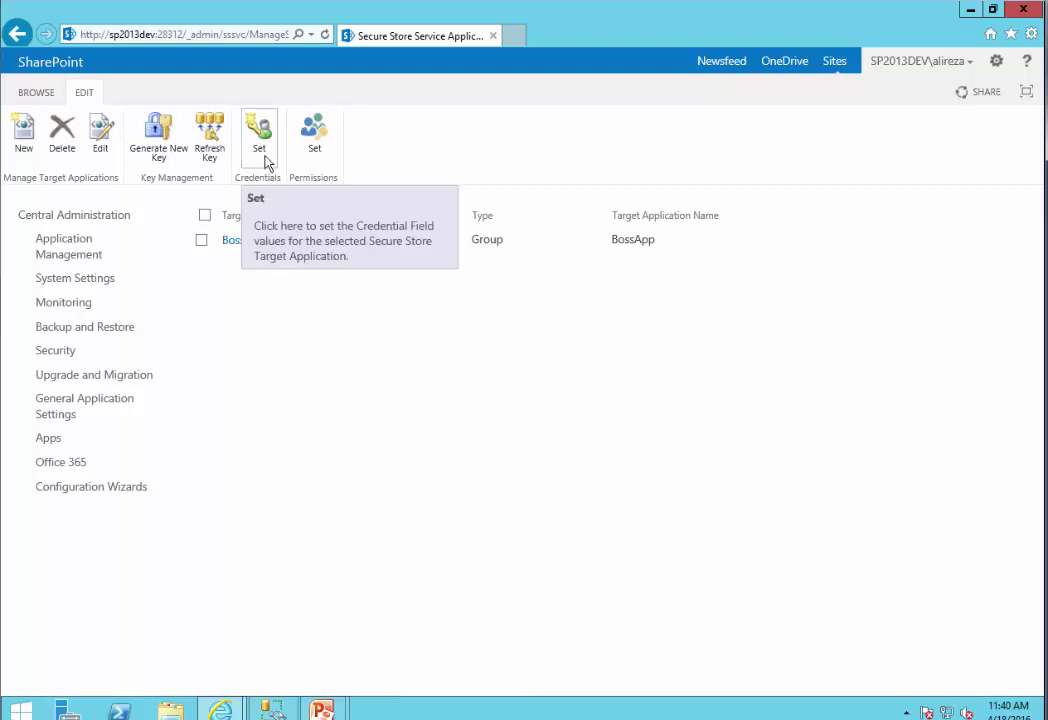
# - Set BossApp's group credentials to user MyBoss with its confirmed password
pyautogui.click(201, 240)
pyautogui.click(260, 140)
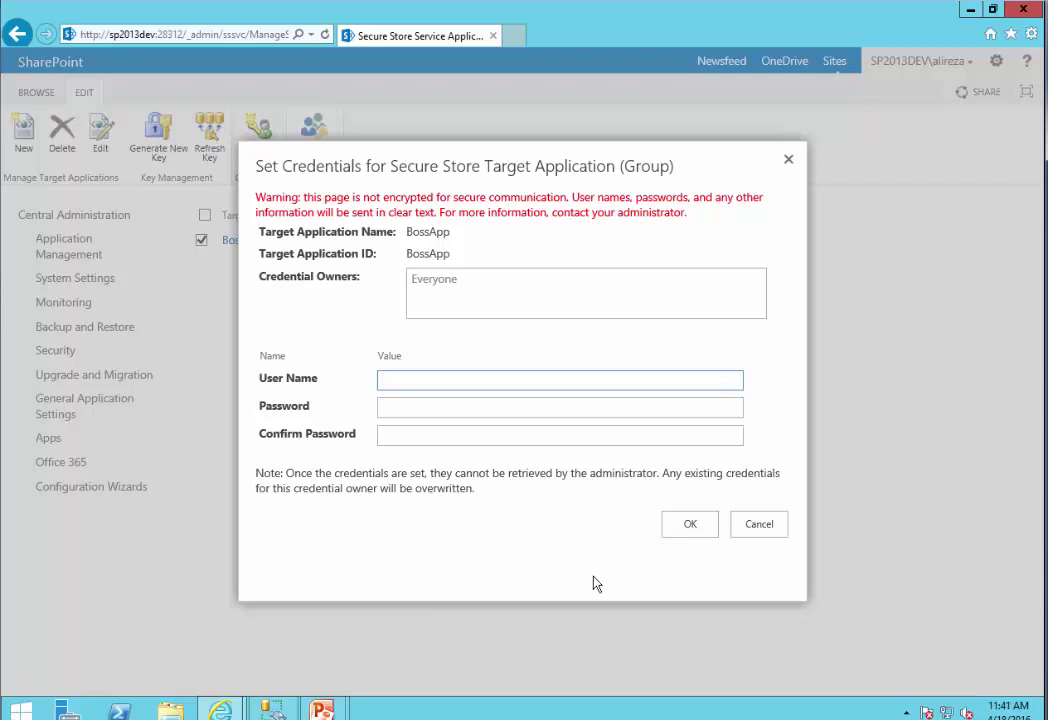
pyautogui.write('MyBoss')
pyautogui.press('Tab')
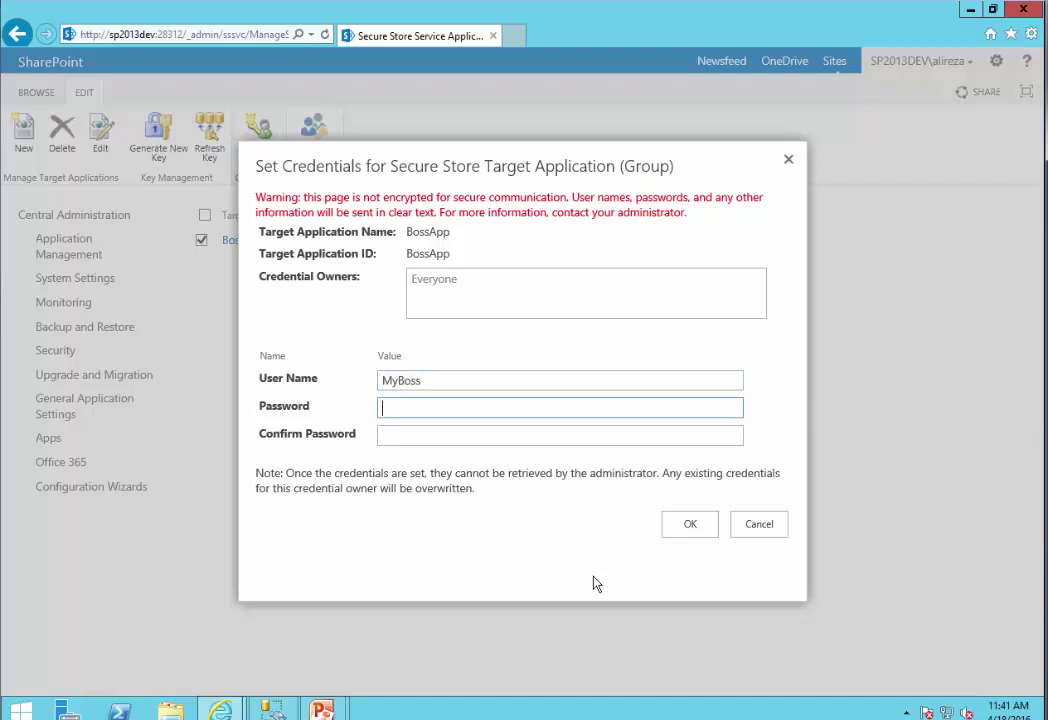
pyautogui.write('***********')
pyautogui.press('Tab')
pyautogui.write('*******')
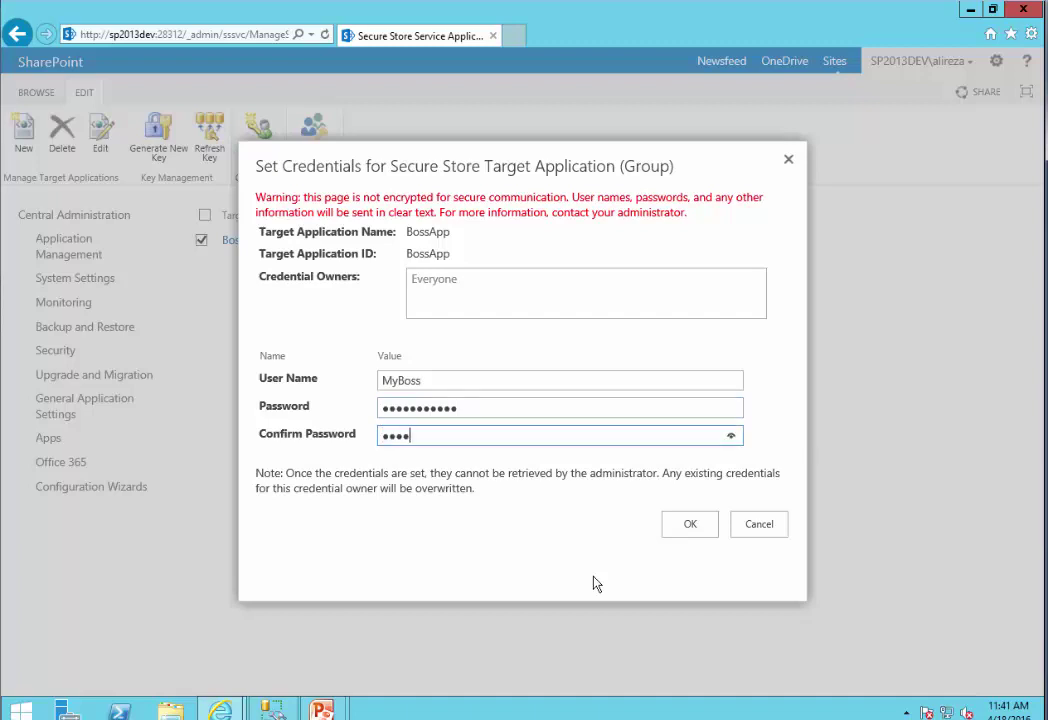
pyautogui.write('****')
pyautogui.click(697, 536)
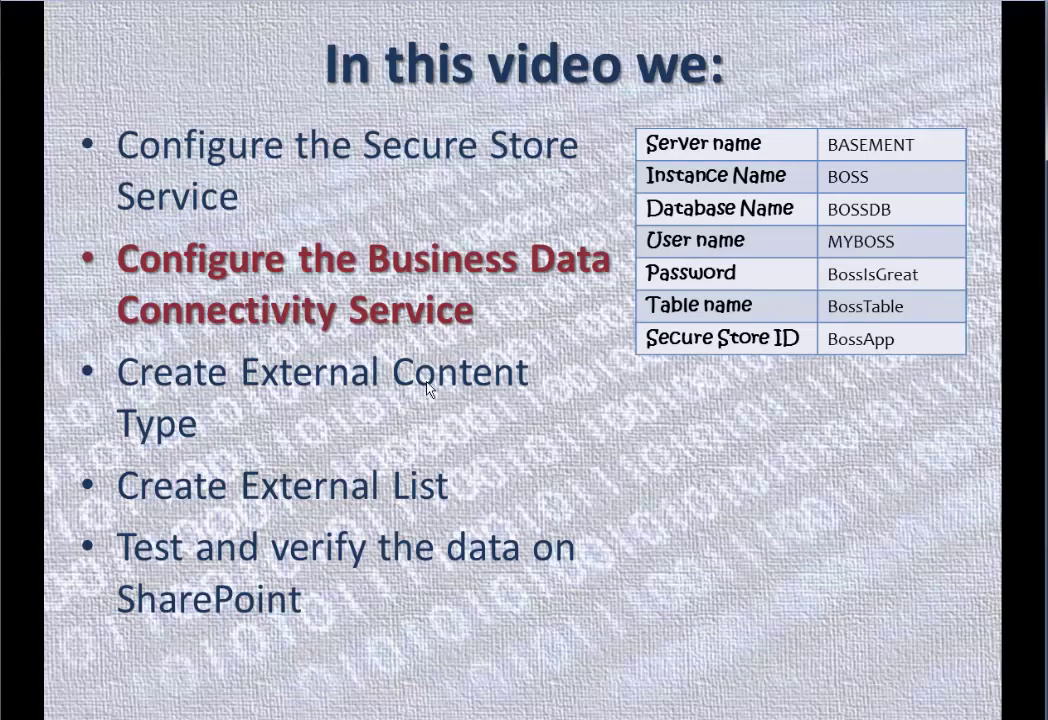
pyautogui.hotkey('alt', 'Tab')
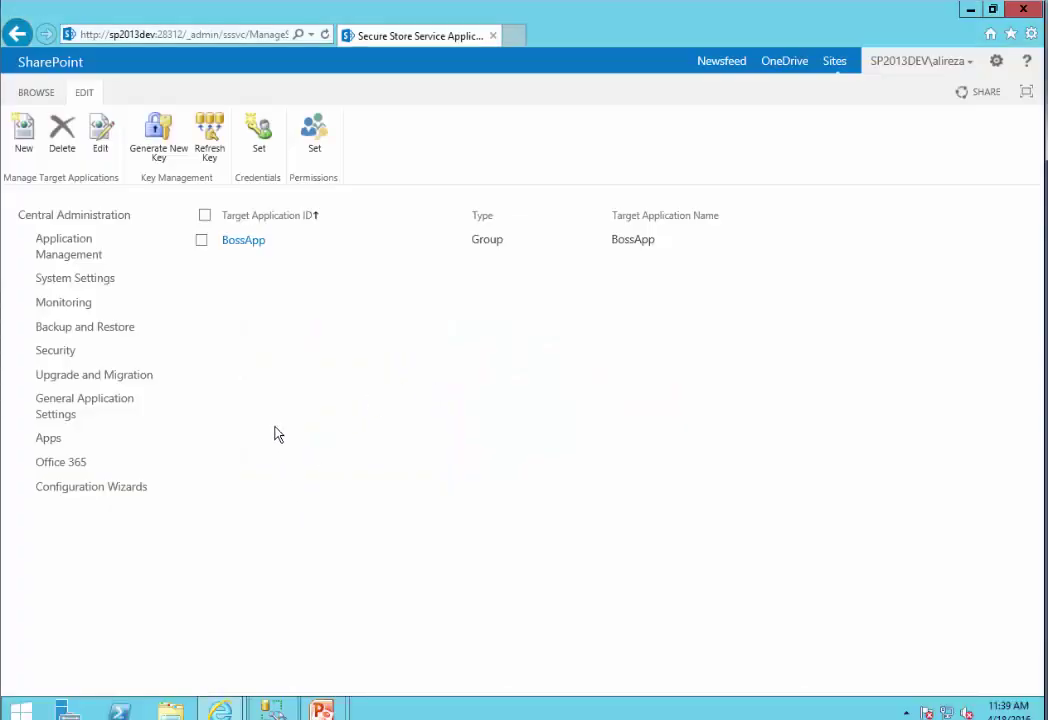
# - Open the Business Data Connectivity Service from Application Management's service applications list
pyautogui.click(63, 246)
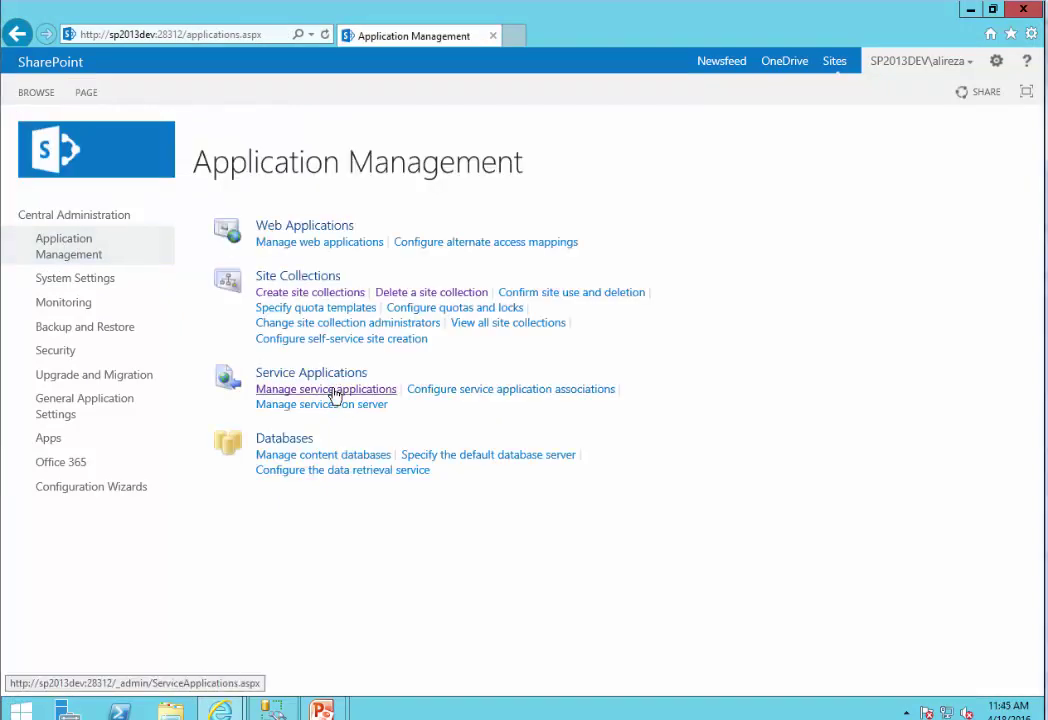
pyautogui.click(334, 390)
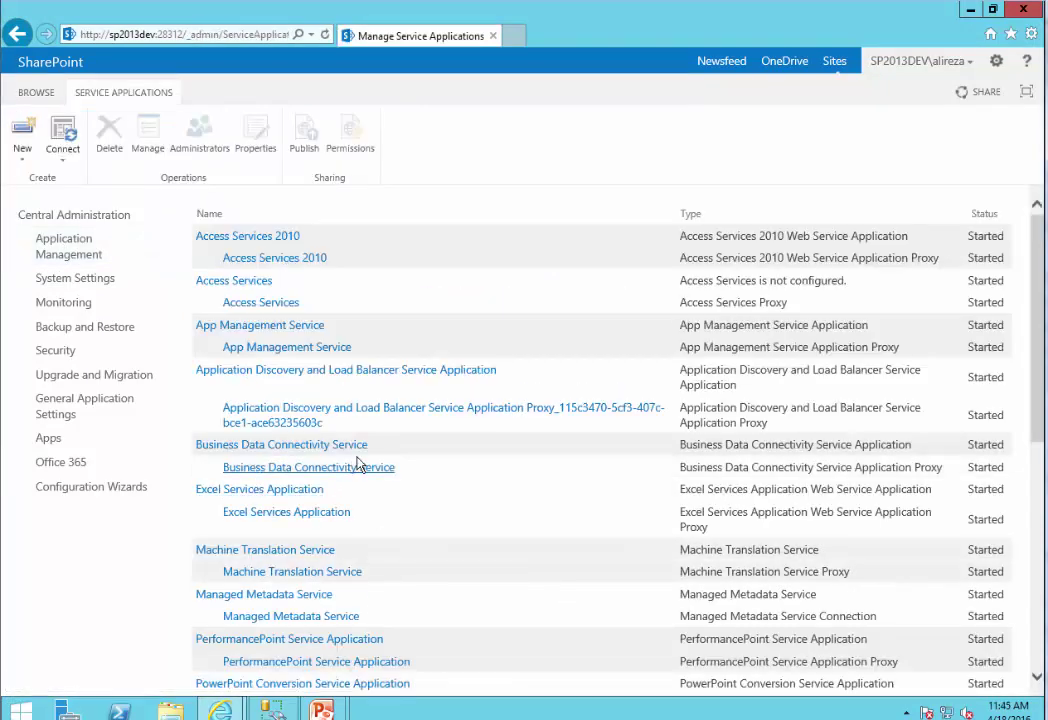
pyautogui.click(357, 447)
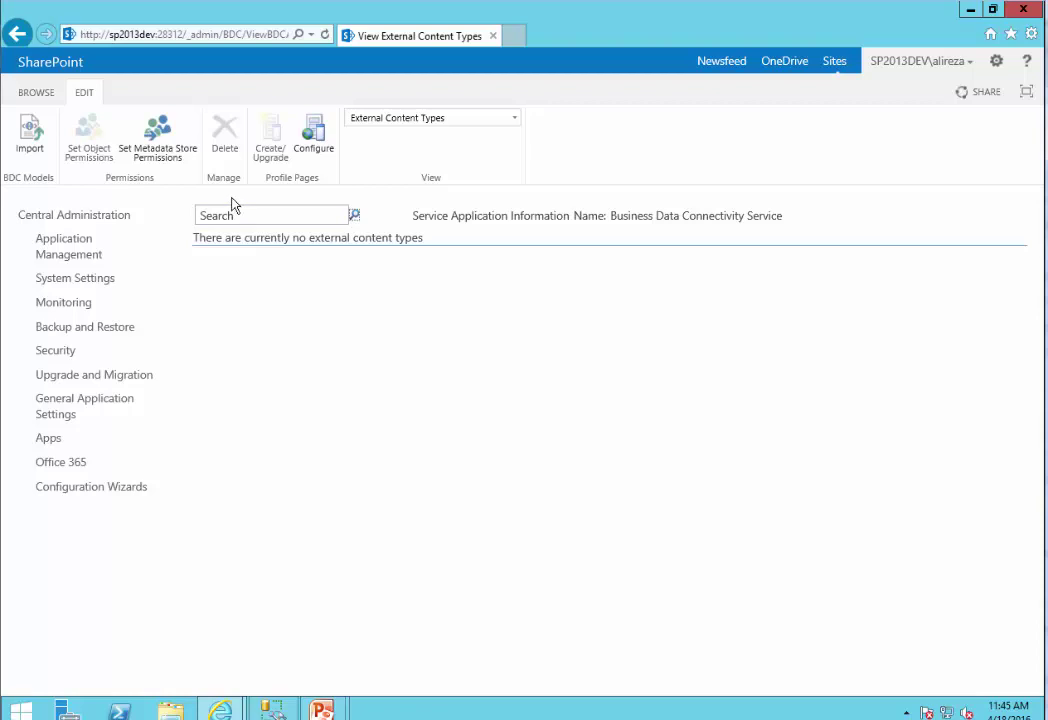
# - Add Everyone to the BDC Metadata Store permissions with Execute rights and apply
pyautogui.click(160, 155)
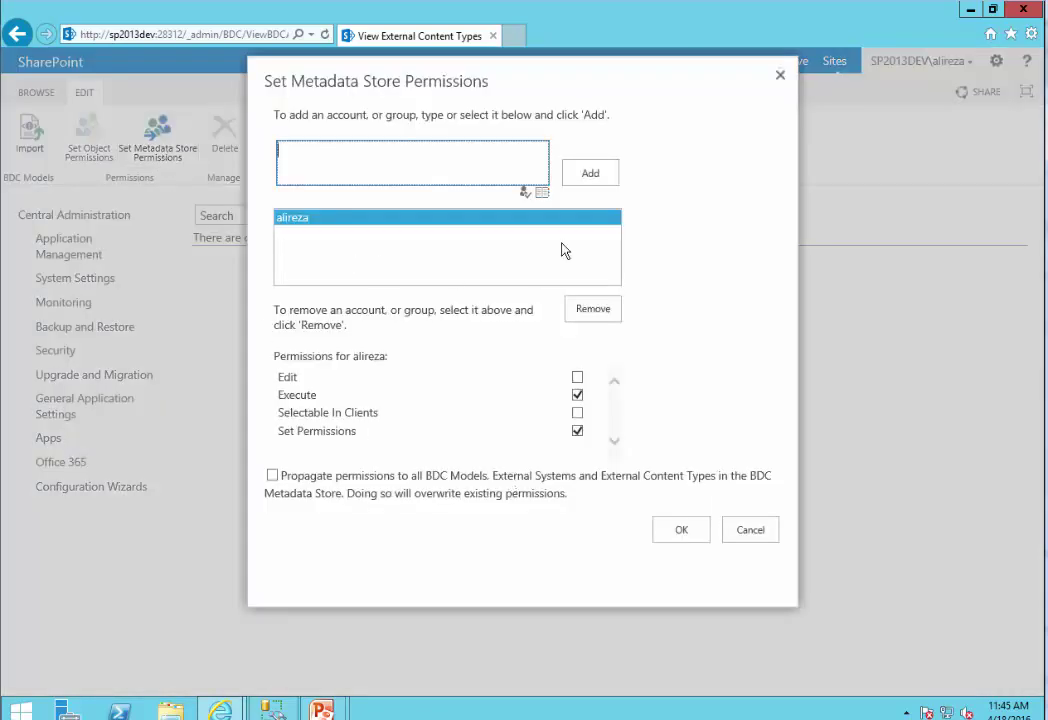
pyautogui.write('Everyone')
pyautogui.click(526, 192)
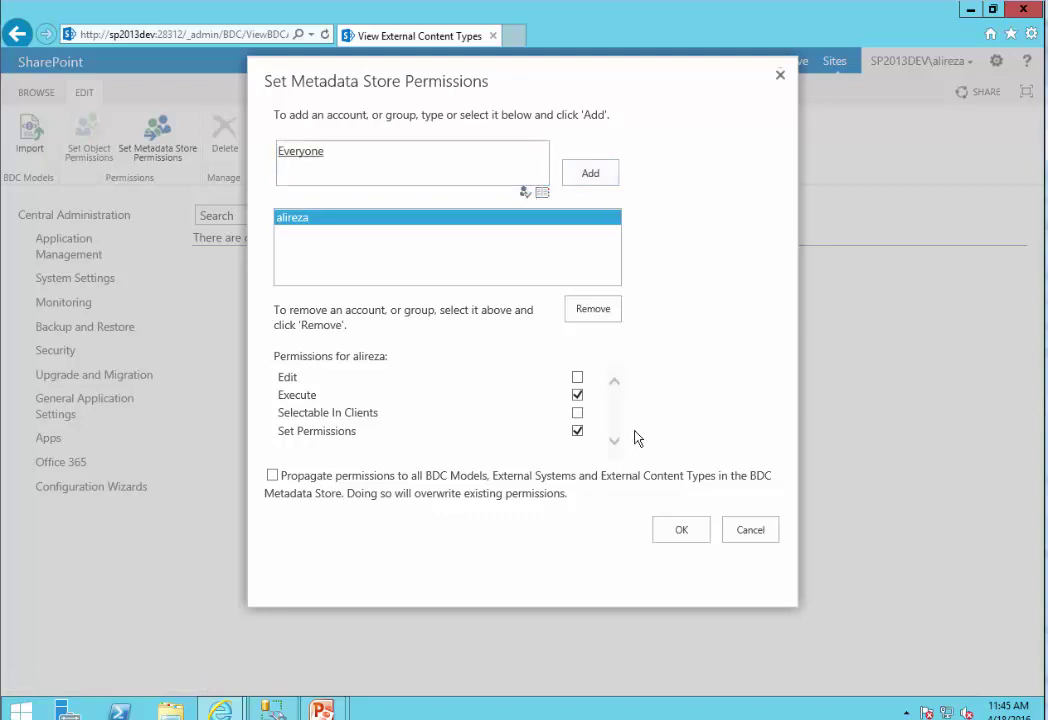
pyautogui.click(592, 177)
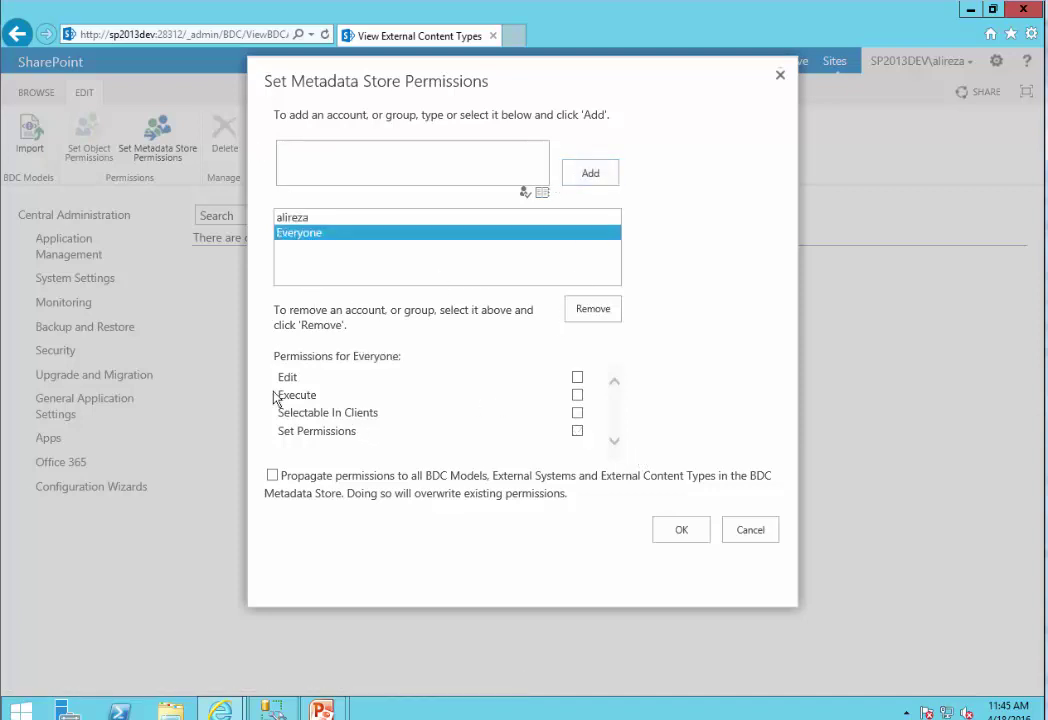
pyautogui.click(577, 395)
pyautogui.click(683, 533)
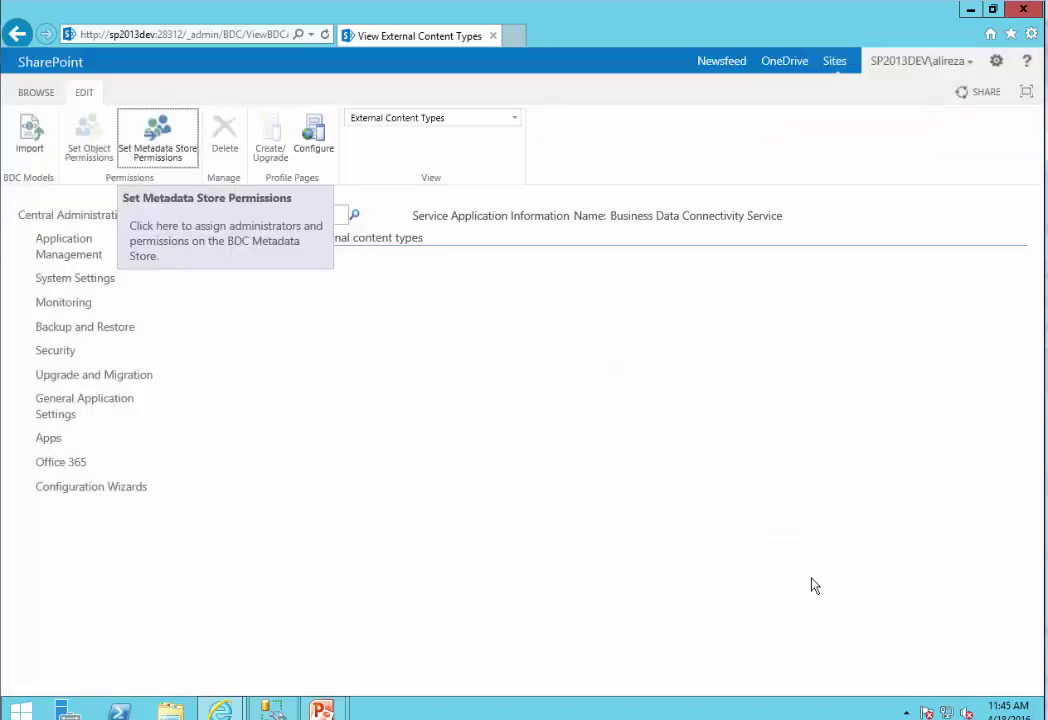
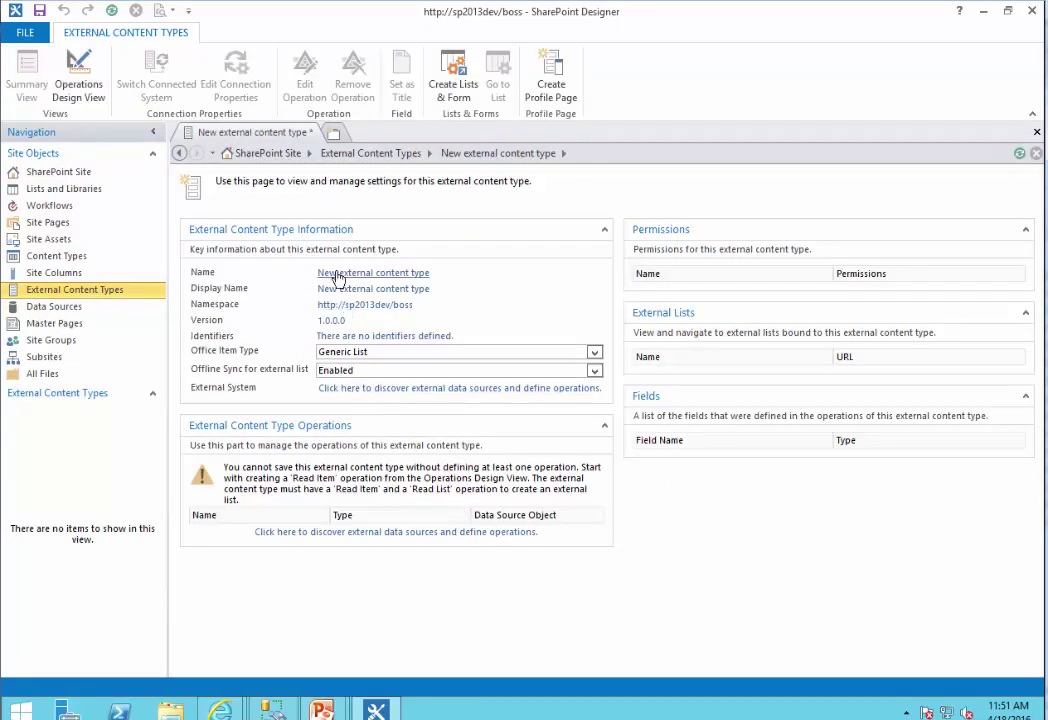
# - Rename the new external content type to 'BossContent Type' and open its Operation Designer
pyautogui.click(343, 274)
pyautogui.write('B')
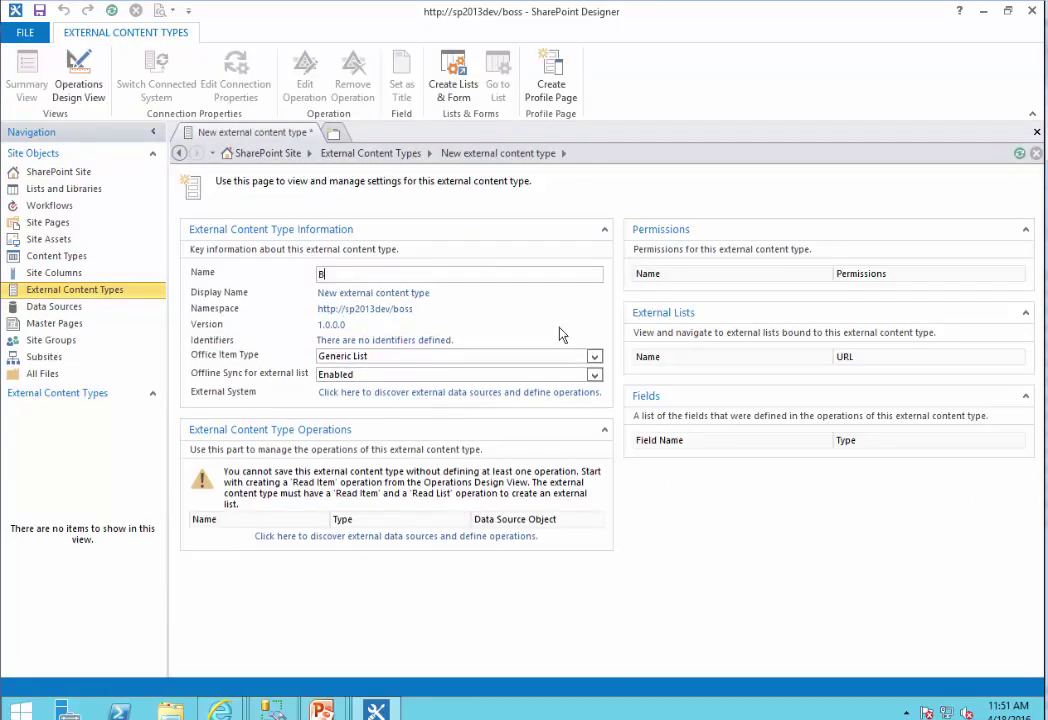
pyautogui.write('ossContent Type')
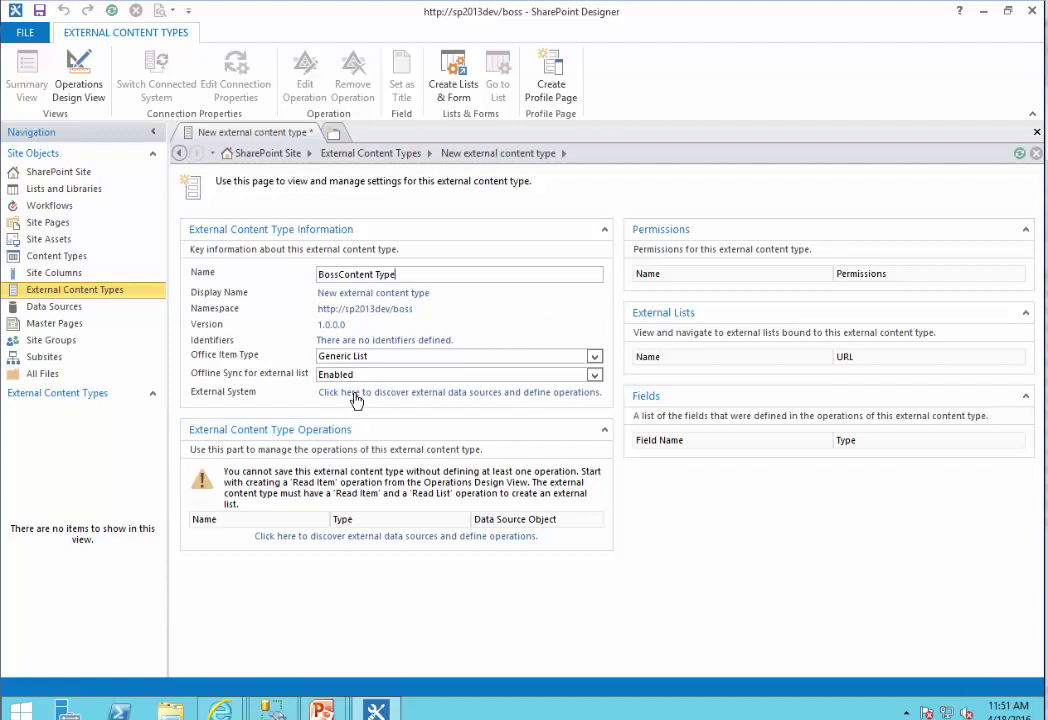
pyautogui.click(360, 394)
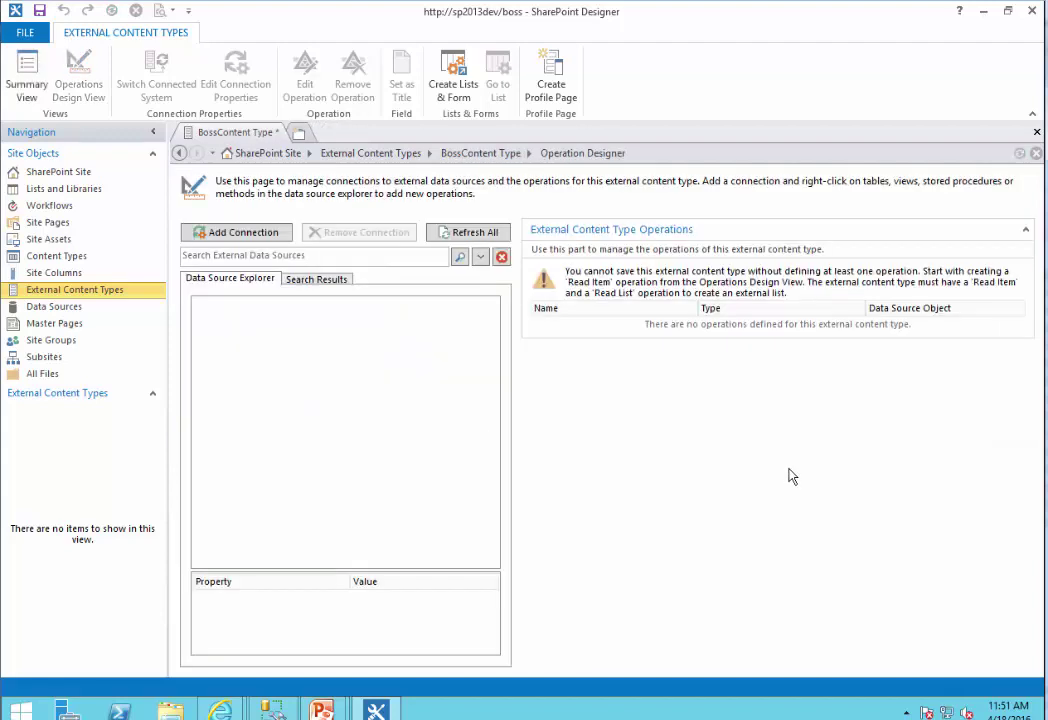
# - Add a new data source connection of type SQL Server
pyautogui.click(259, 234)
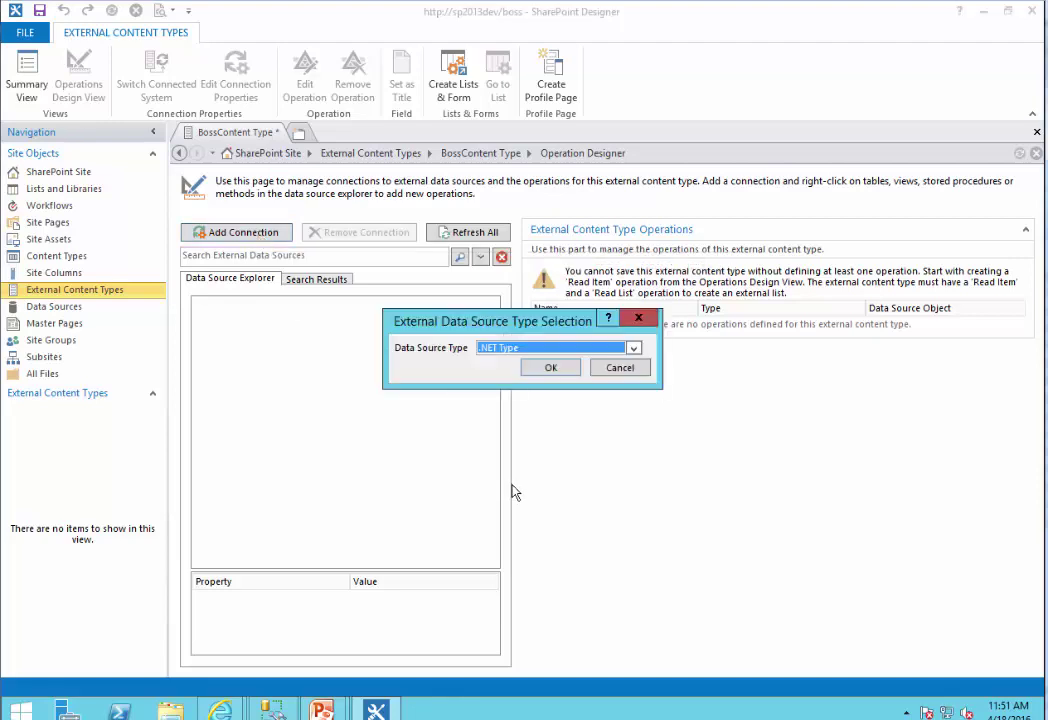
pyautogui.click(633, 348)
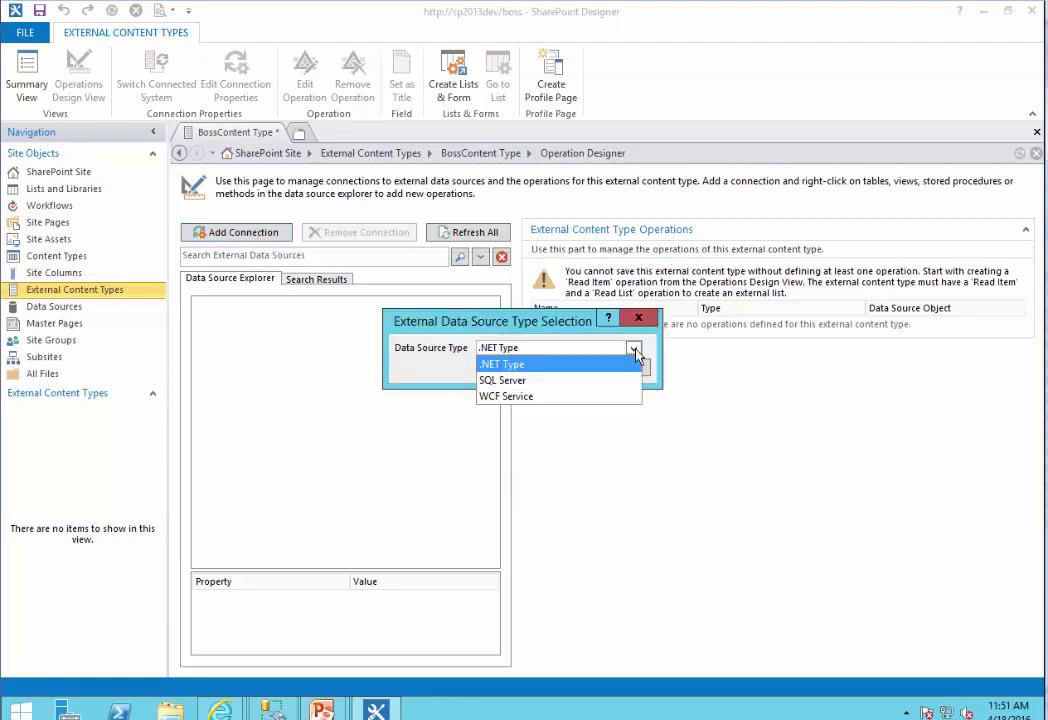
pyautogui.click(519, 381)
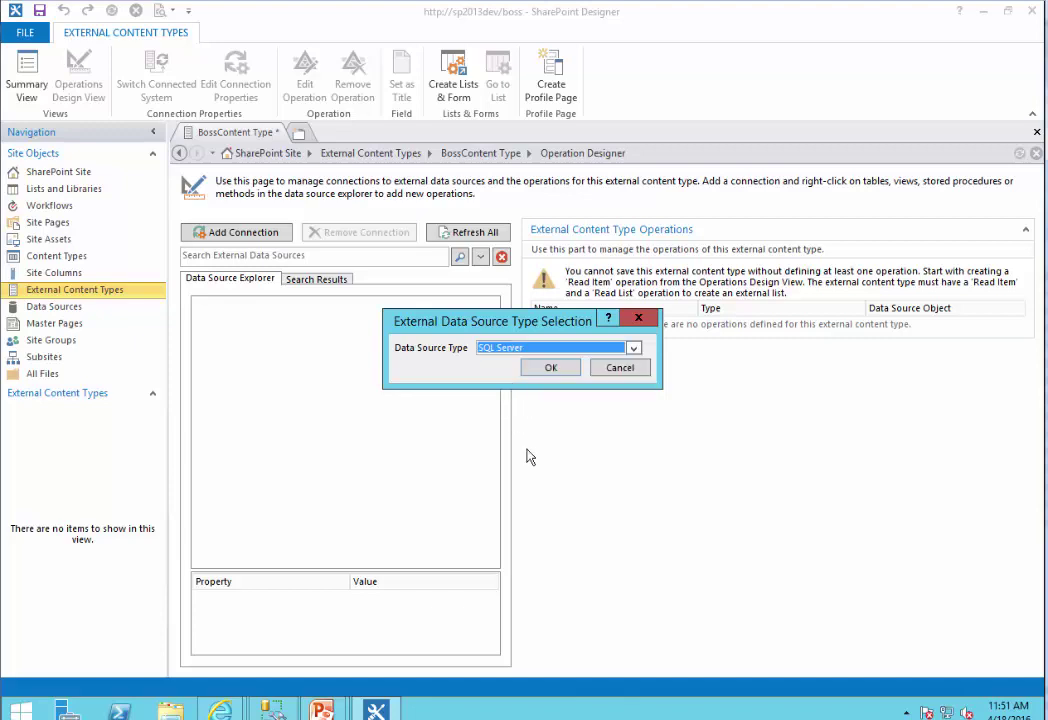
pyautogui.click(556, 369)
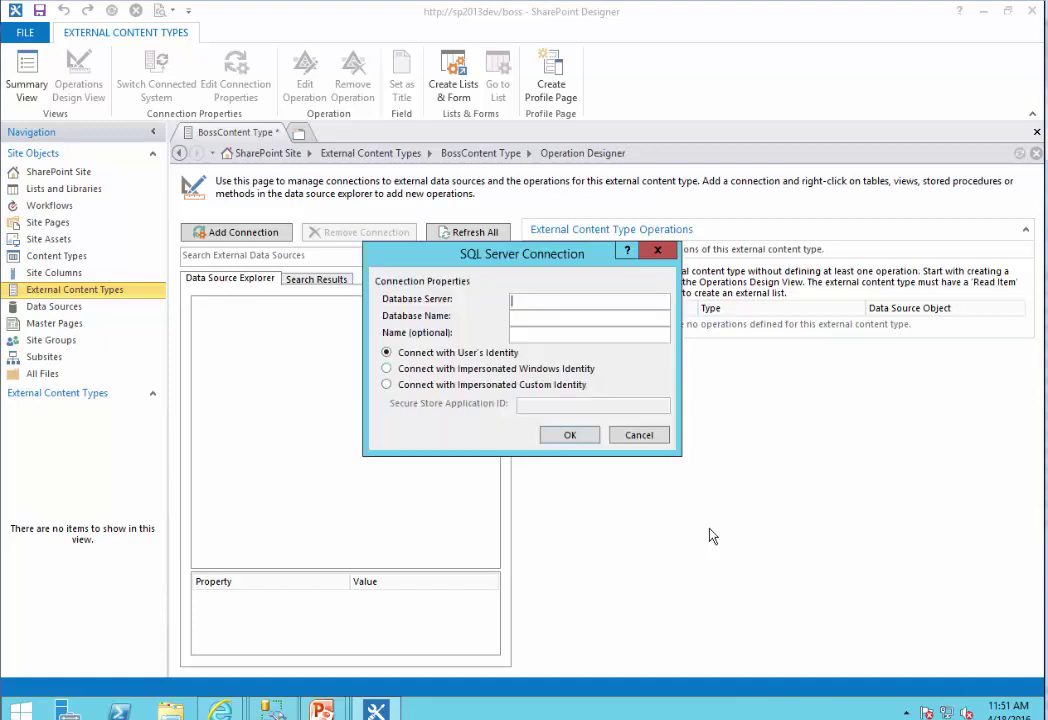
# - Enter database server BASEMENT\BOSS and database name BOSSDB in the SQL Server connection
pyautogui.click(552, 300)
pyautogui.moveTo(321, 708)
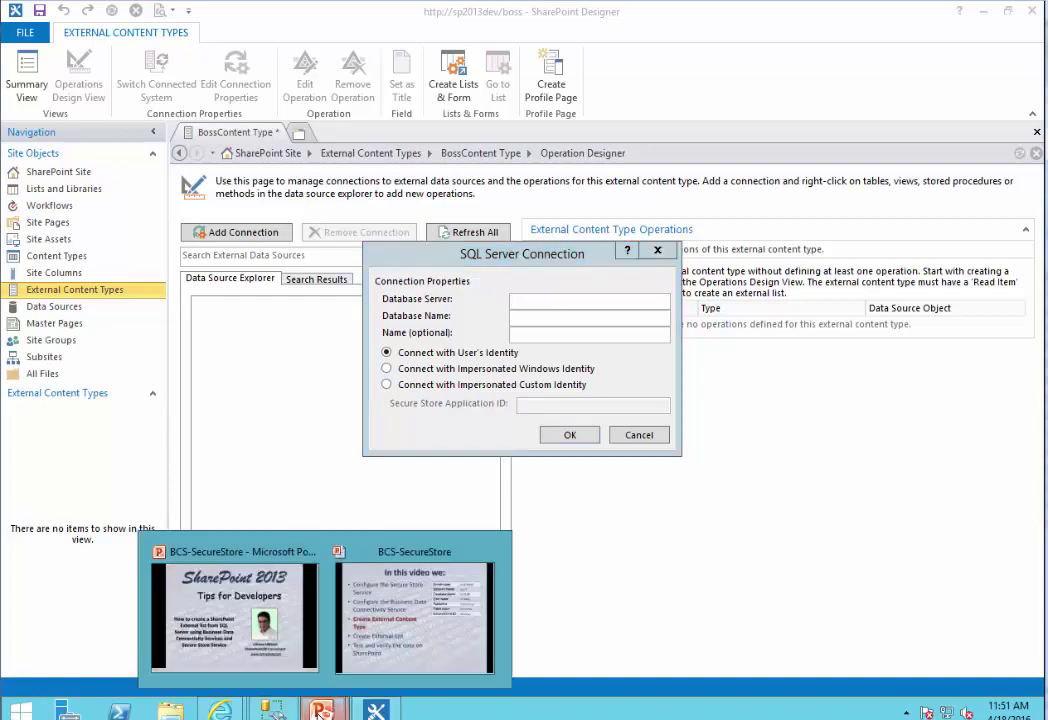
pyautogui.click(340, 515)
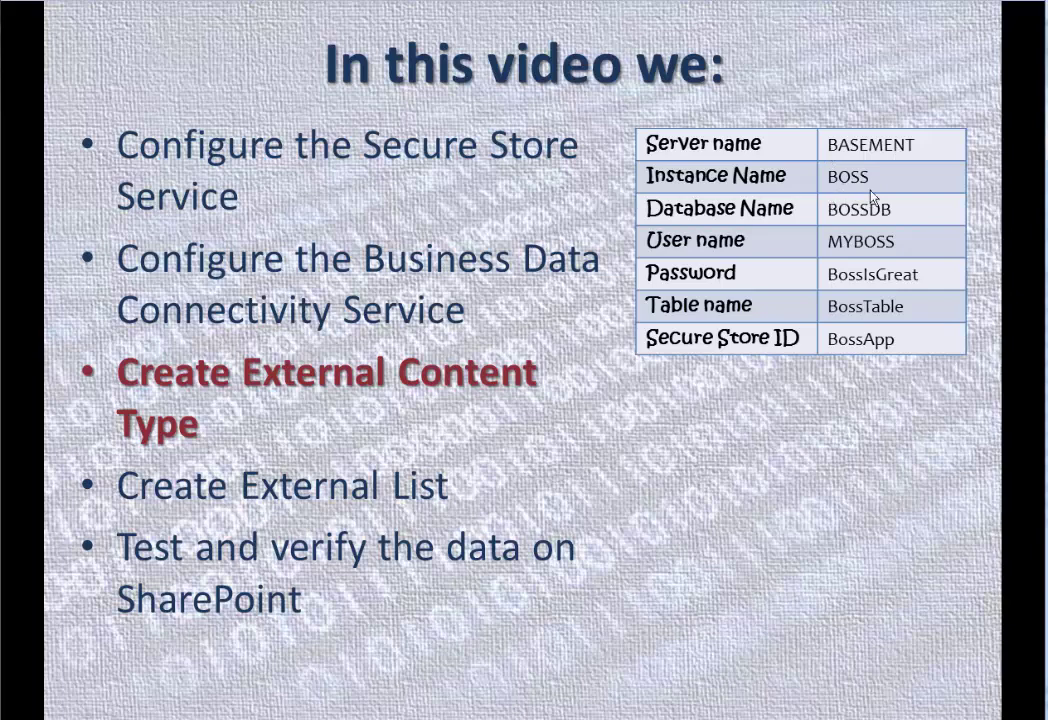
pyautogui.hotkey('alt', 'Tab')
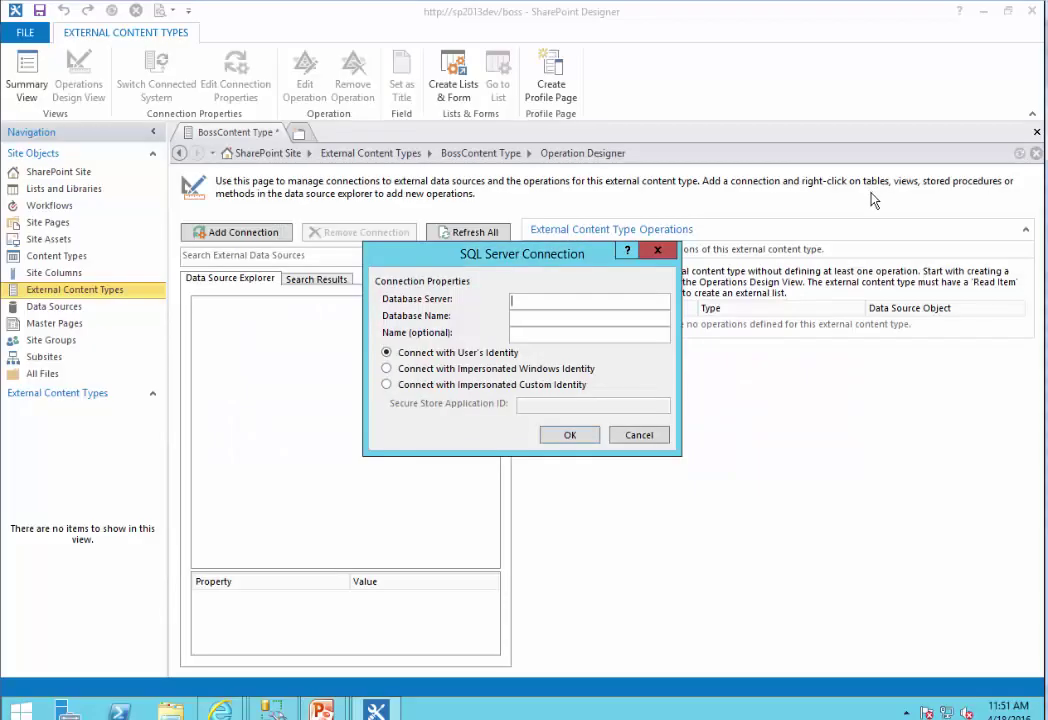
pyautogui.write('BASEMENT\\BOSS')
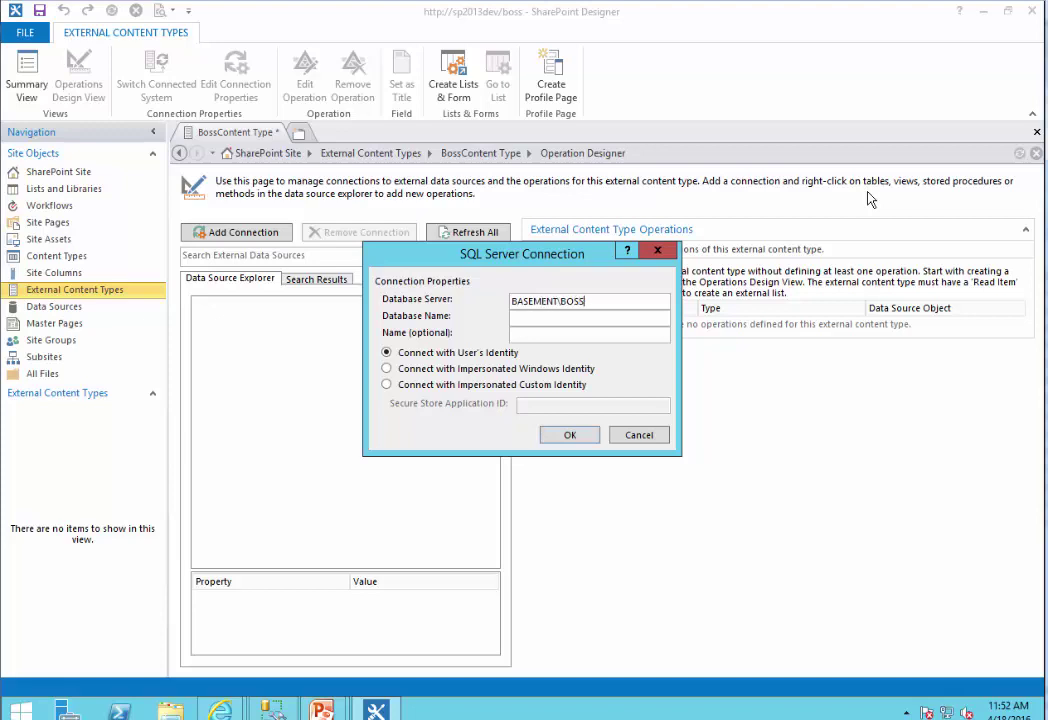
pyautogui.click(548, 320)
pyautogui.hotkey('alt', 'Tab')
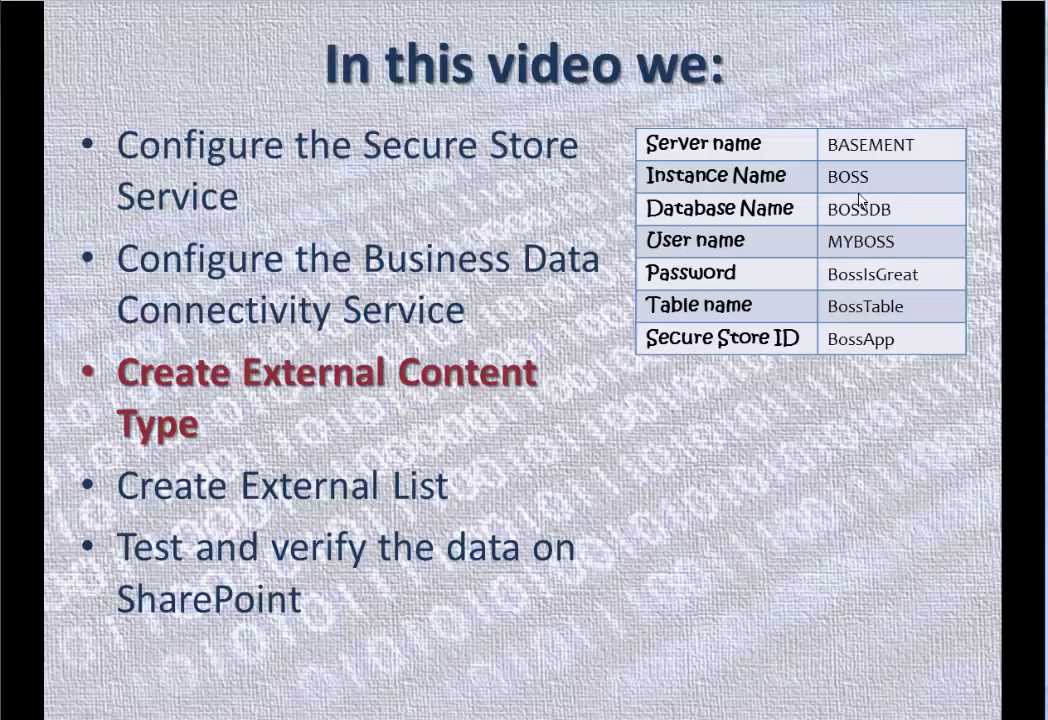
pyautogui.hotkey('alt', 'Tab')
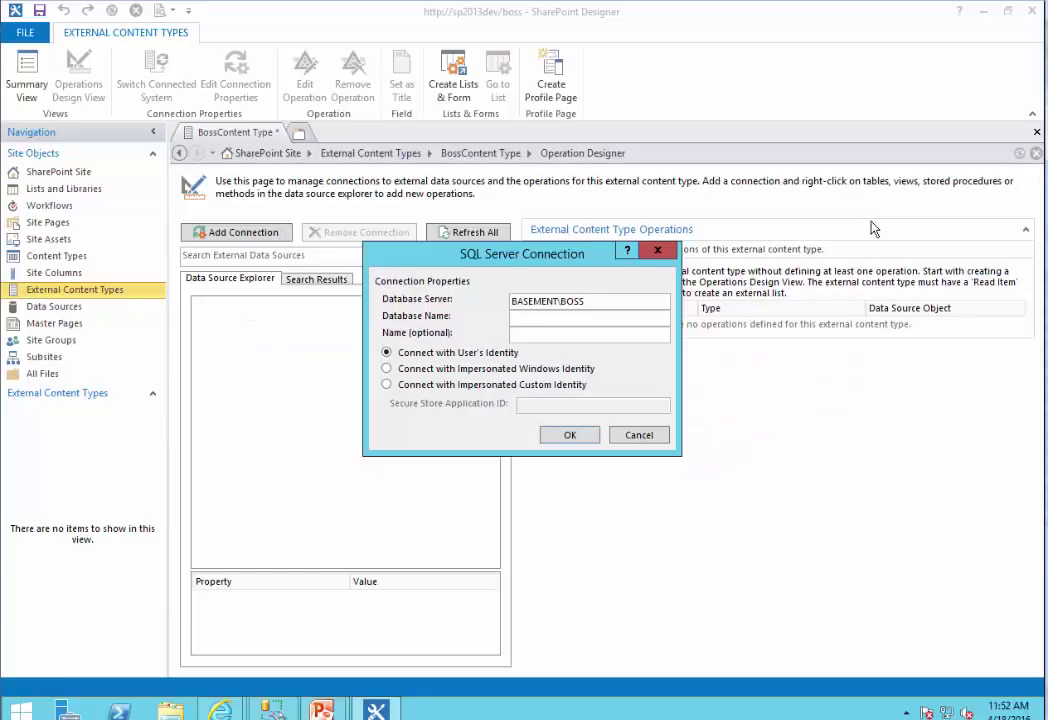
pyautogui.write('BOSSDB')
# - Name the connection BOSSDB and use impersonated custom identity with Secure Store ID BossApp
pyautogui.click(568, 336)
pyautogui.write('BOSS')
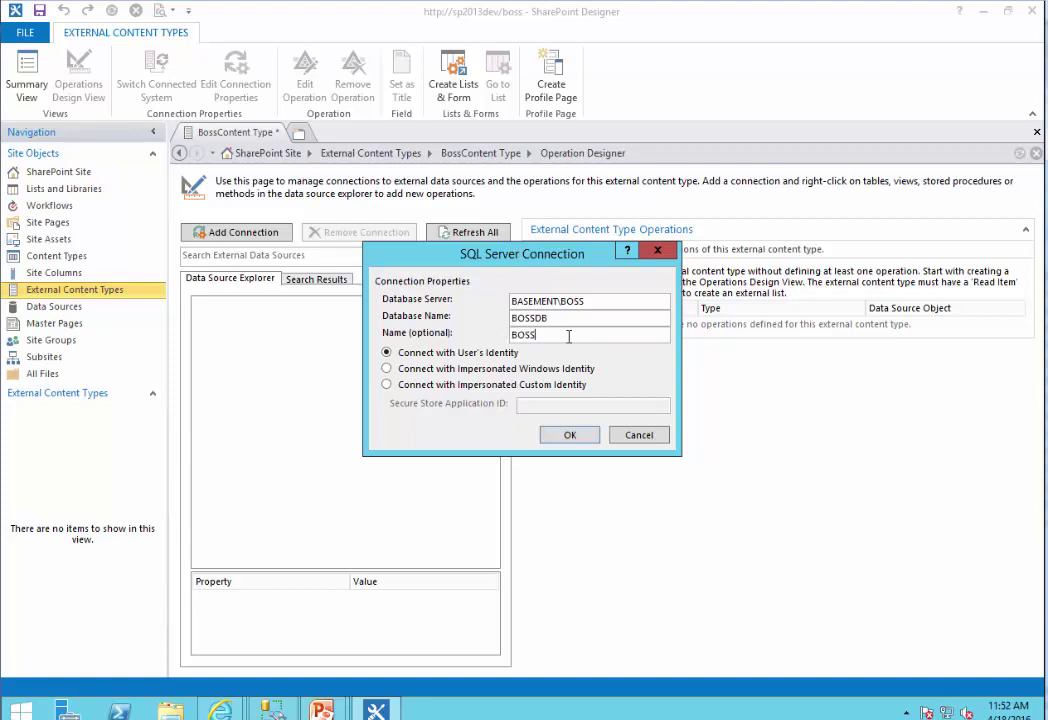
pyautogui.write('DB')
pyautogui.click(455, 385)
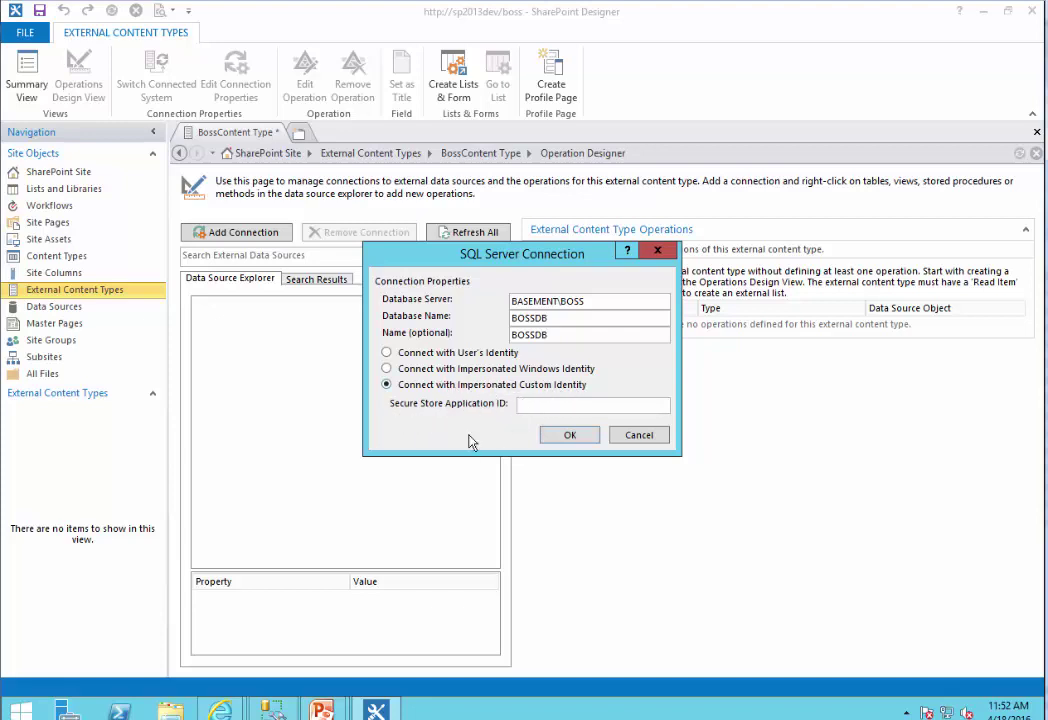
pyautogui.moveTo(338, 708)
pyautogui.click(367, 540)
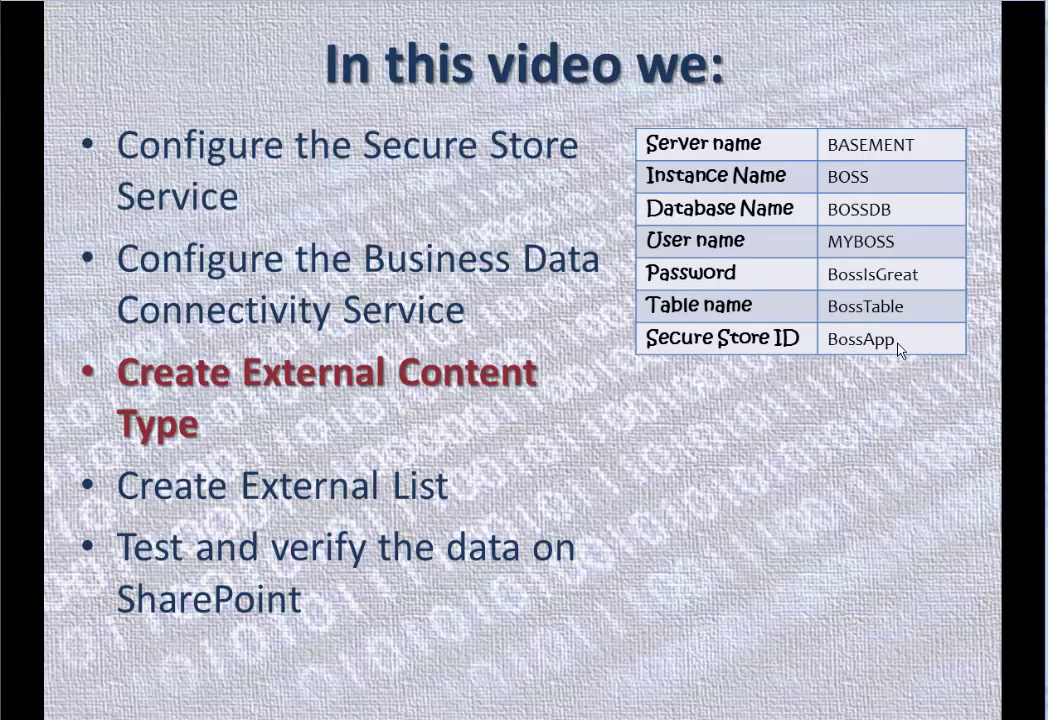
pyautogui.hotkey('alt', 'Tab')
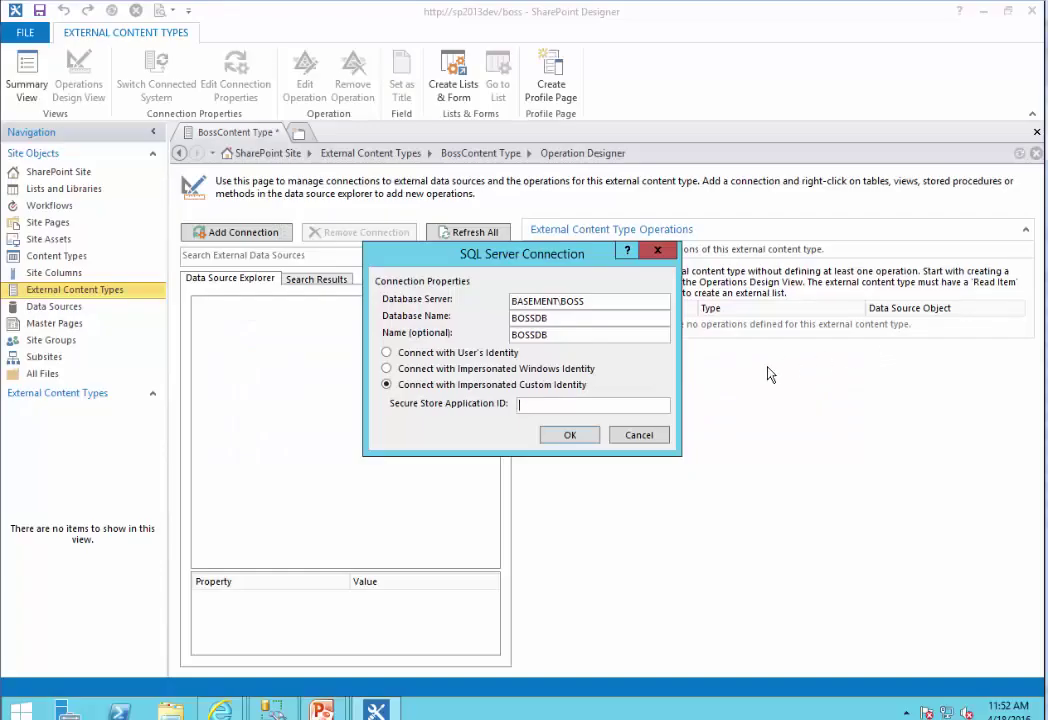
pyautogui.write('BossApp')
pyautogui.click(578, 437)
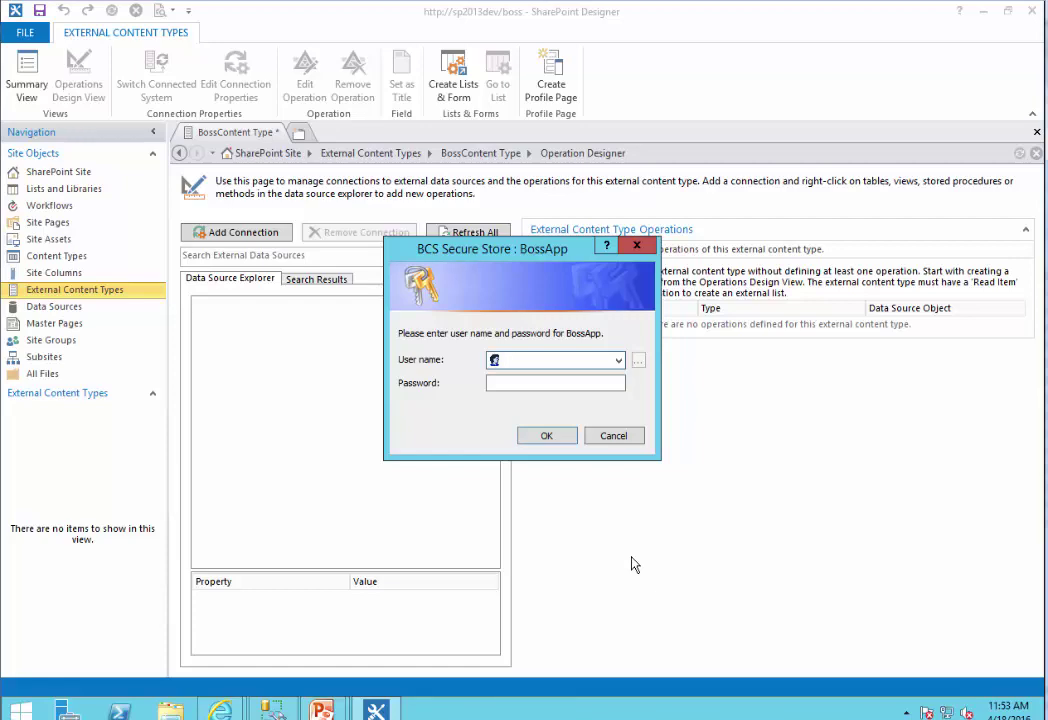
# - Enter the Secure Store account's user name and password and submit them
pyautogui.hotkey('alt', 'Tab')
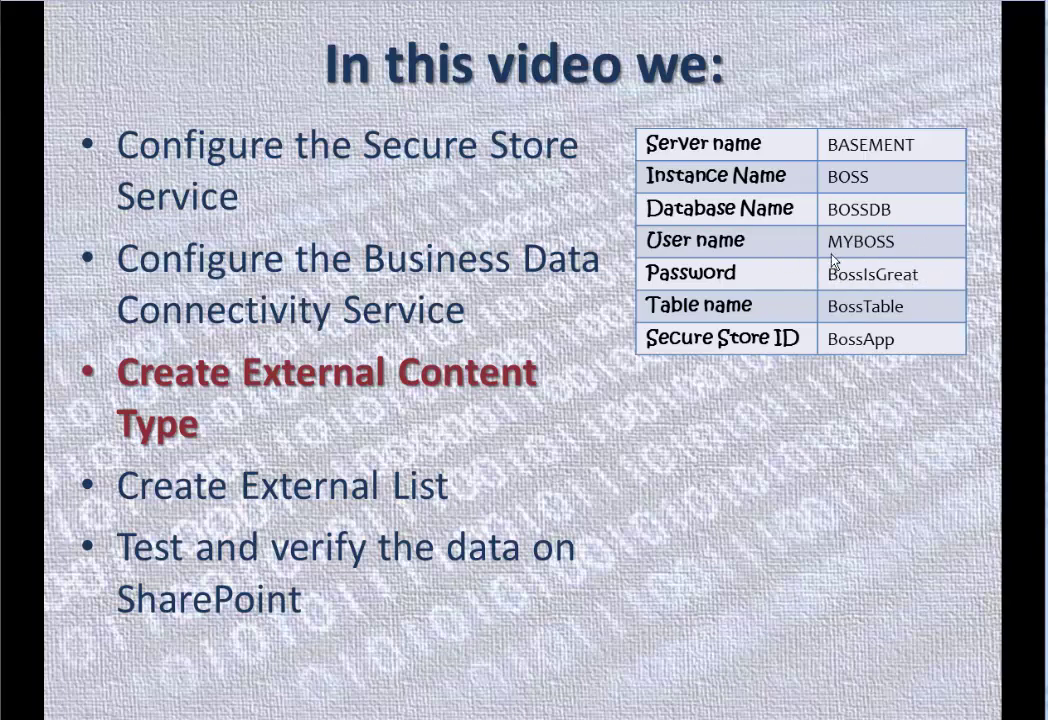
pyautogui.hotkey('alt', 'Tab')
pyautogui.hotkey('alt', 'Tab')
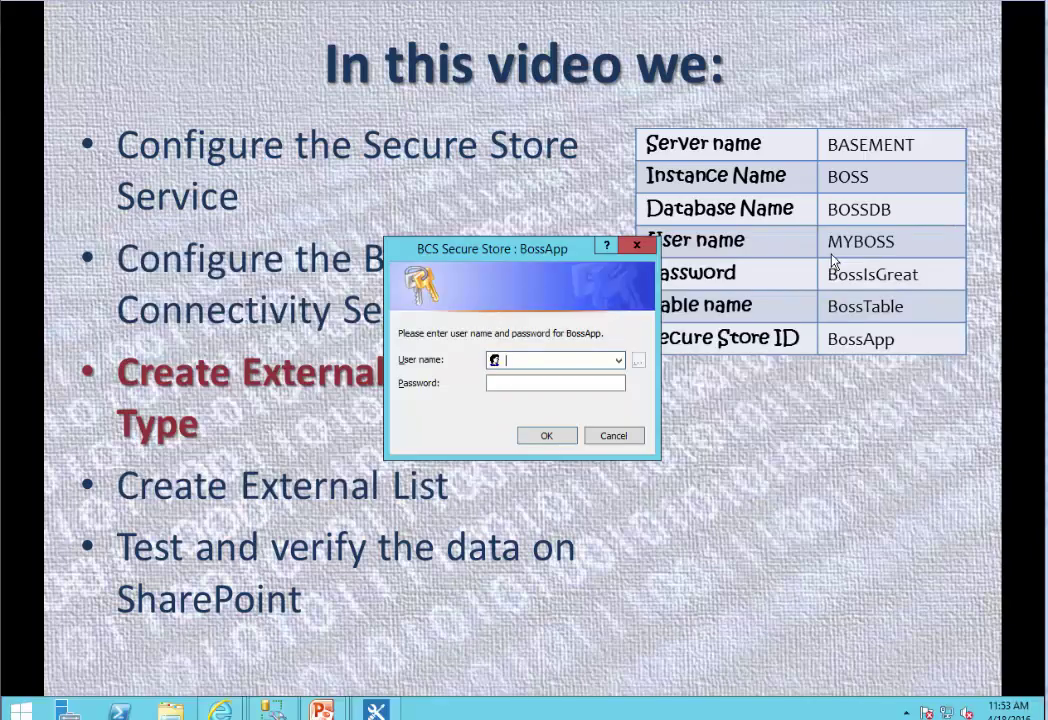
pyautogui.press('Tab')
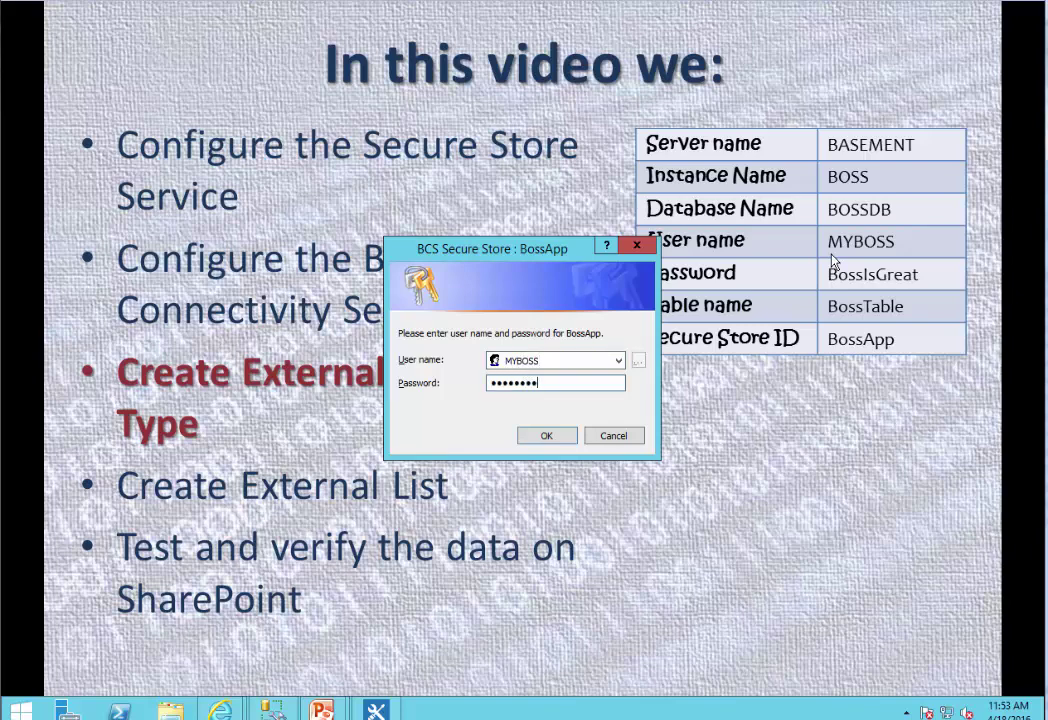
pyautogui.click(546, 436)
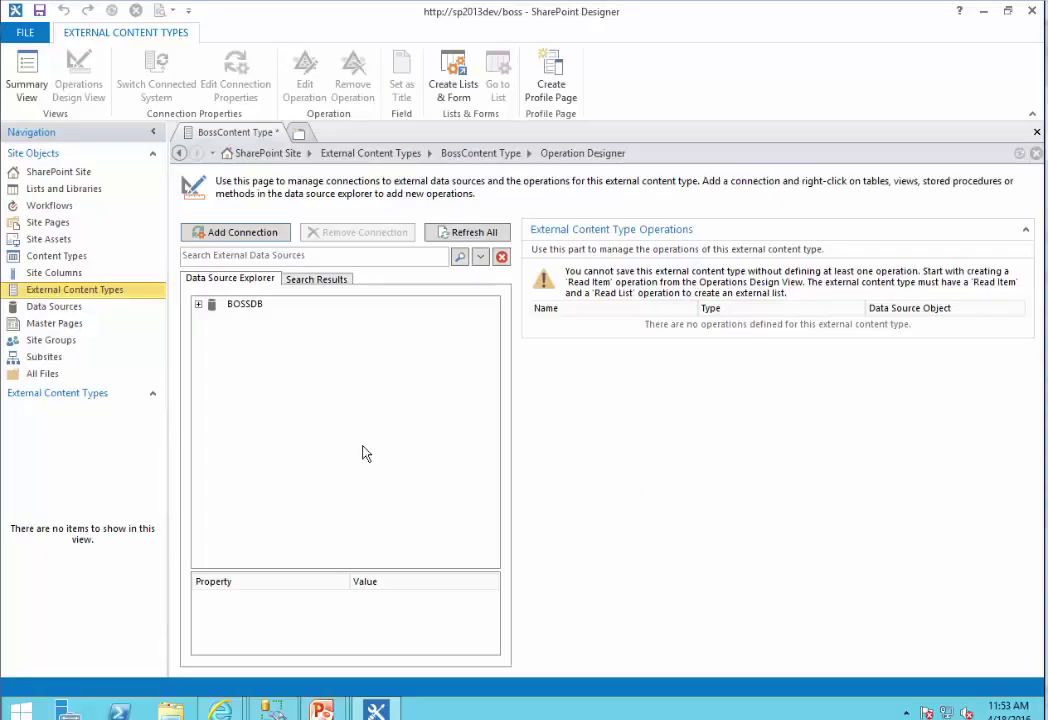
# - Expand BOSSDB > Tables > BossTable in the Data Source Explorer and select BossTable
pyautogui.click(199, 305)
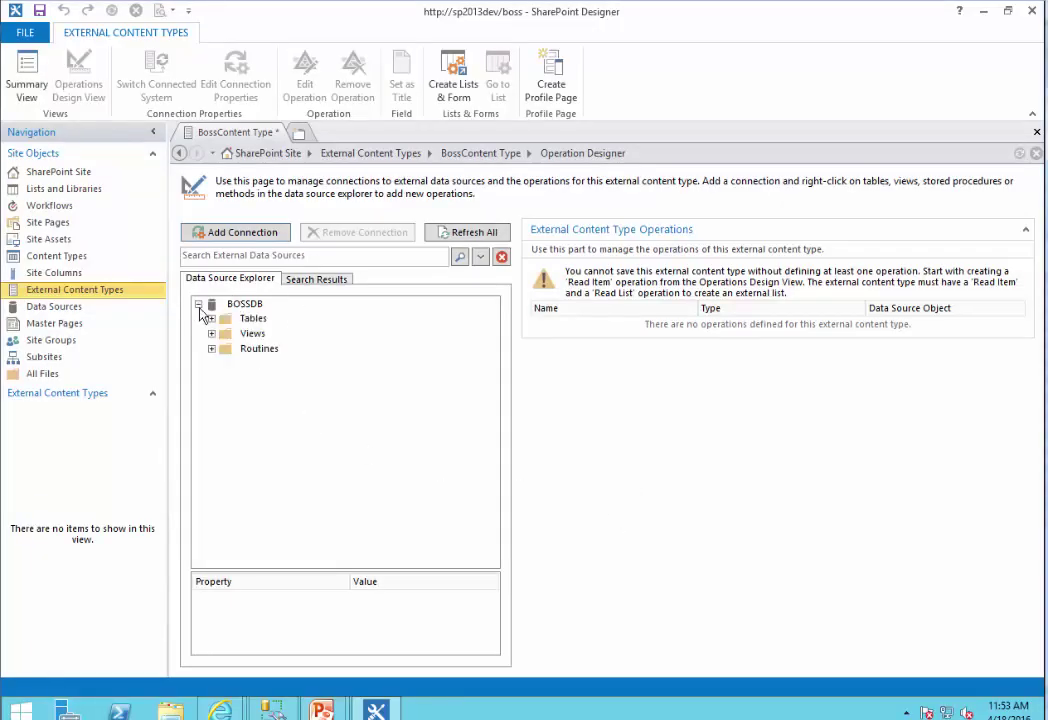
pyautogui.click(211, 318)
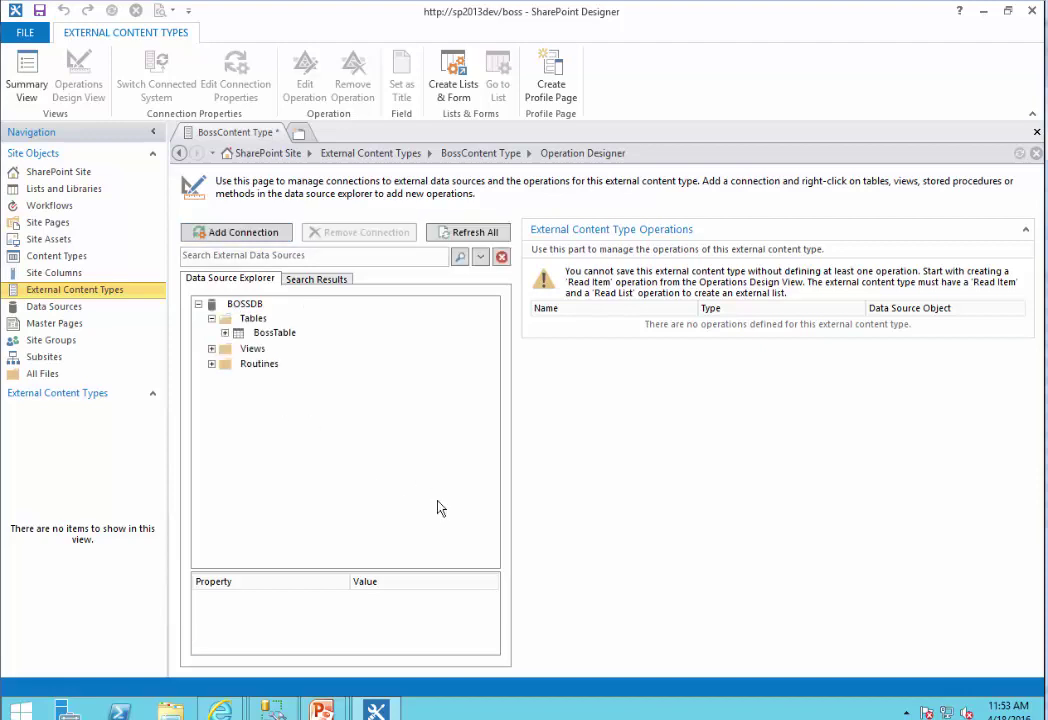
pyautogui.click(225, 332)
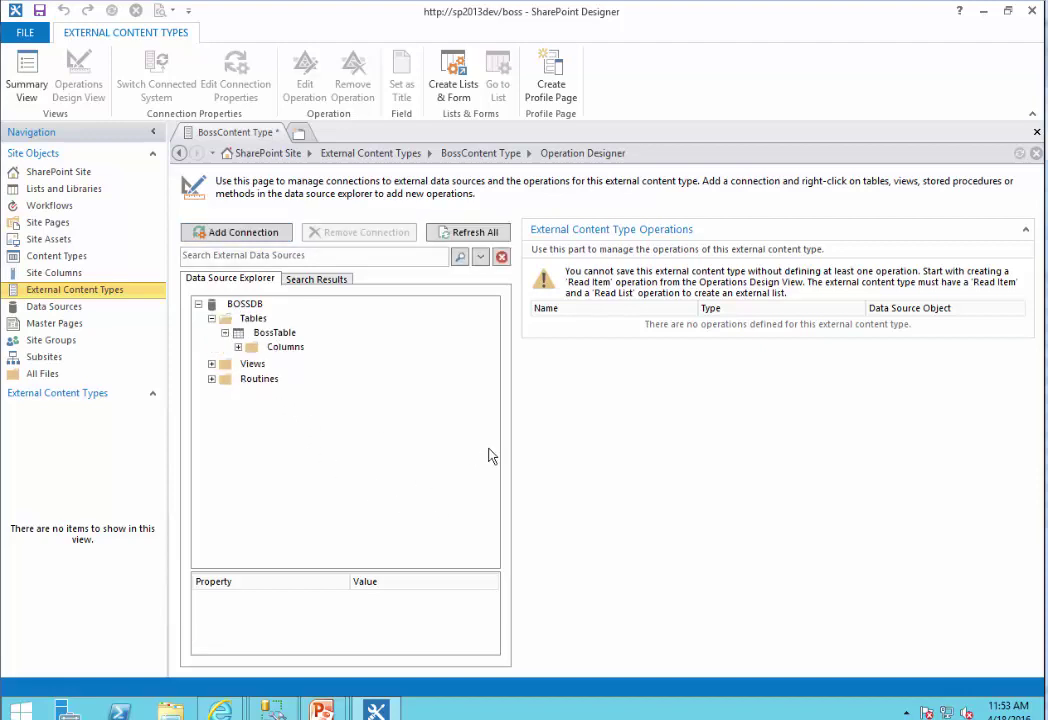
pyautogui.click(238, 347)
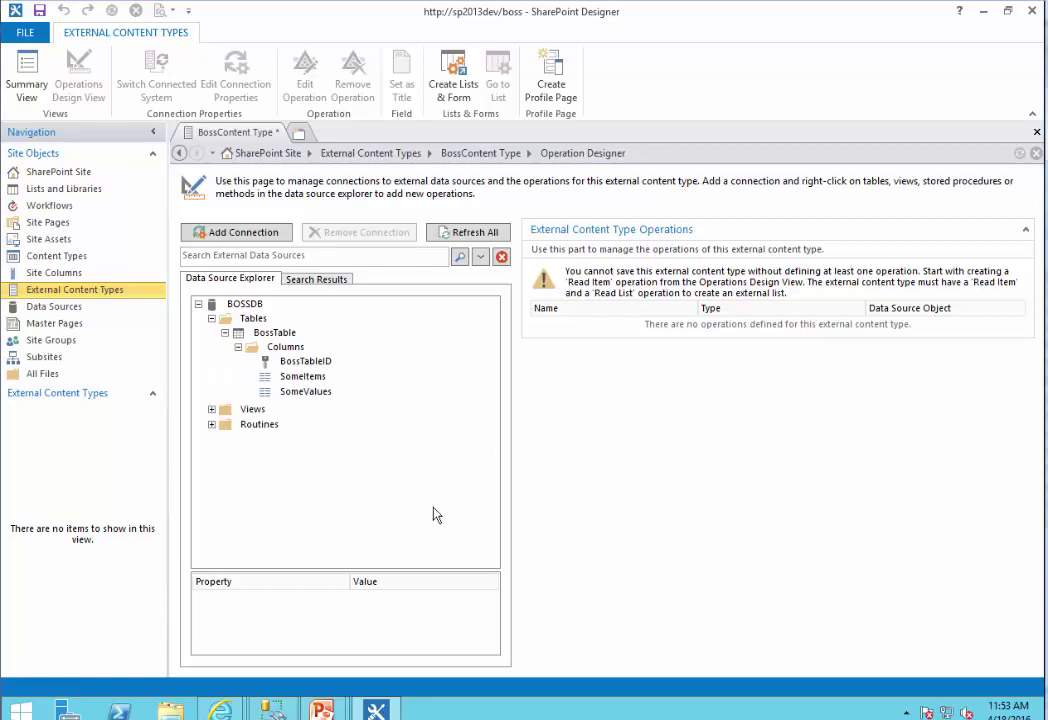
pyautogui.click(286, 334)
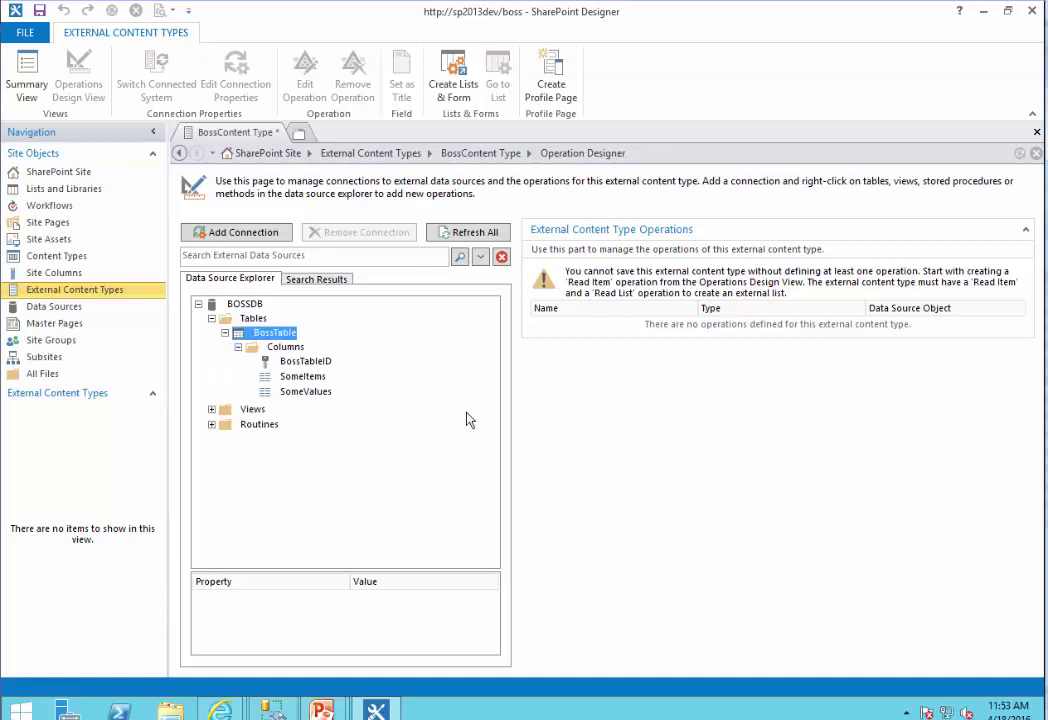
# - Create a Read Item operation on BossTable with default parameters
pyautogui.rightClick(271, 341)
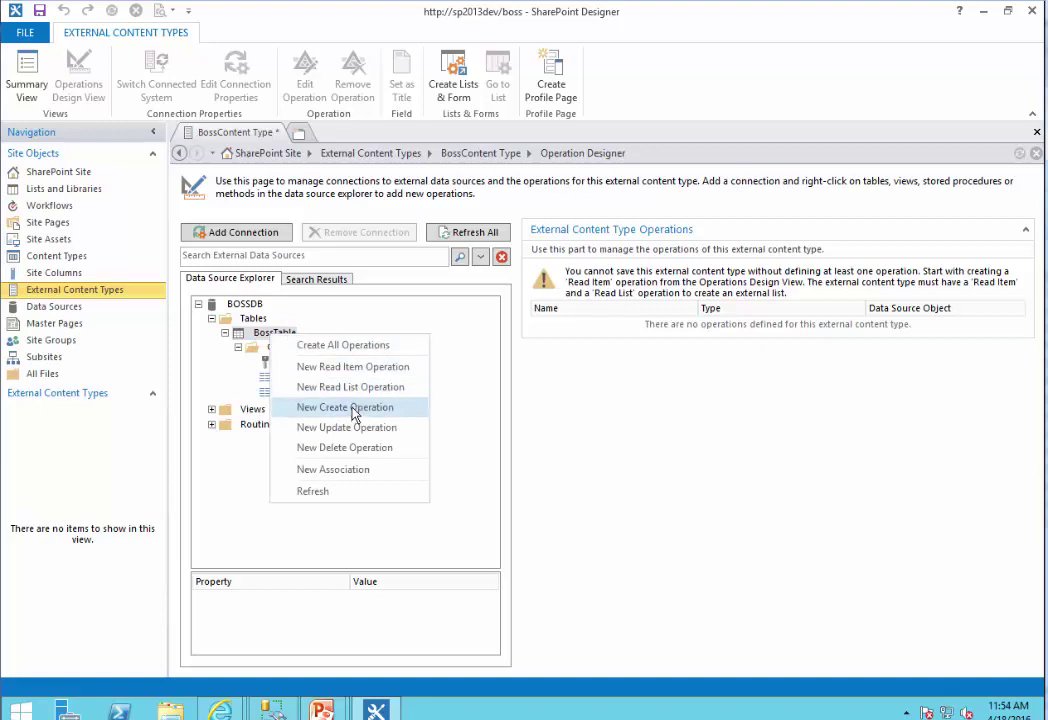
pyautogui.click(344, 370)
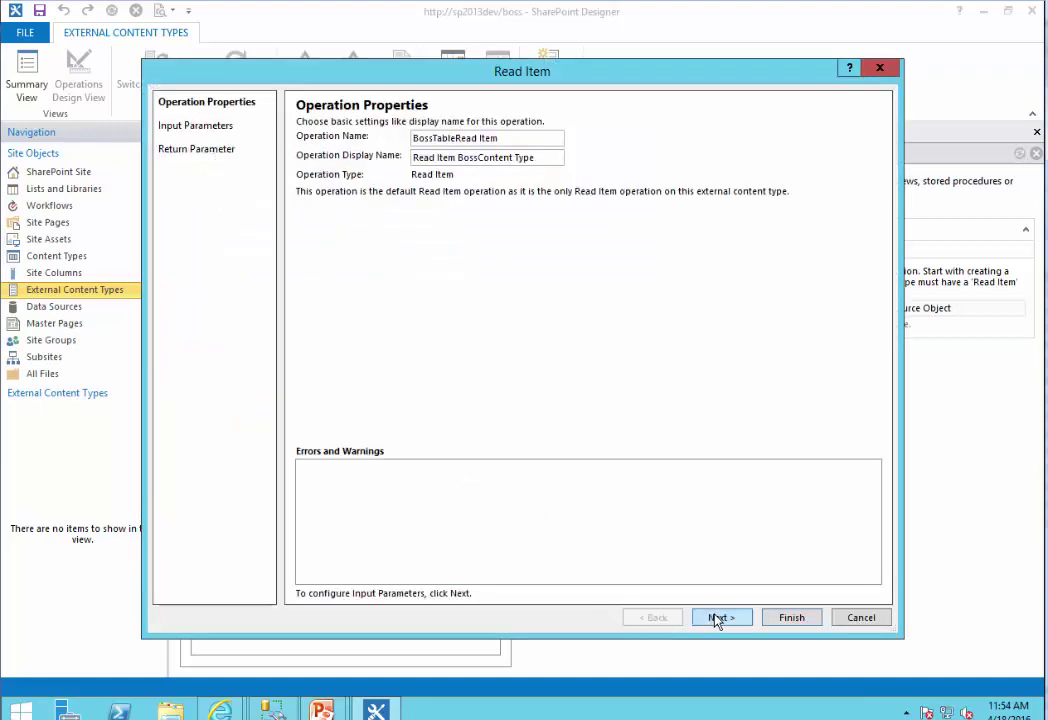
pyautogui.click(719, 618)
pyautogui.click(721, 617)
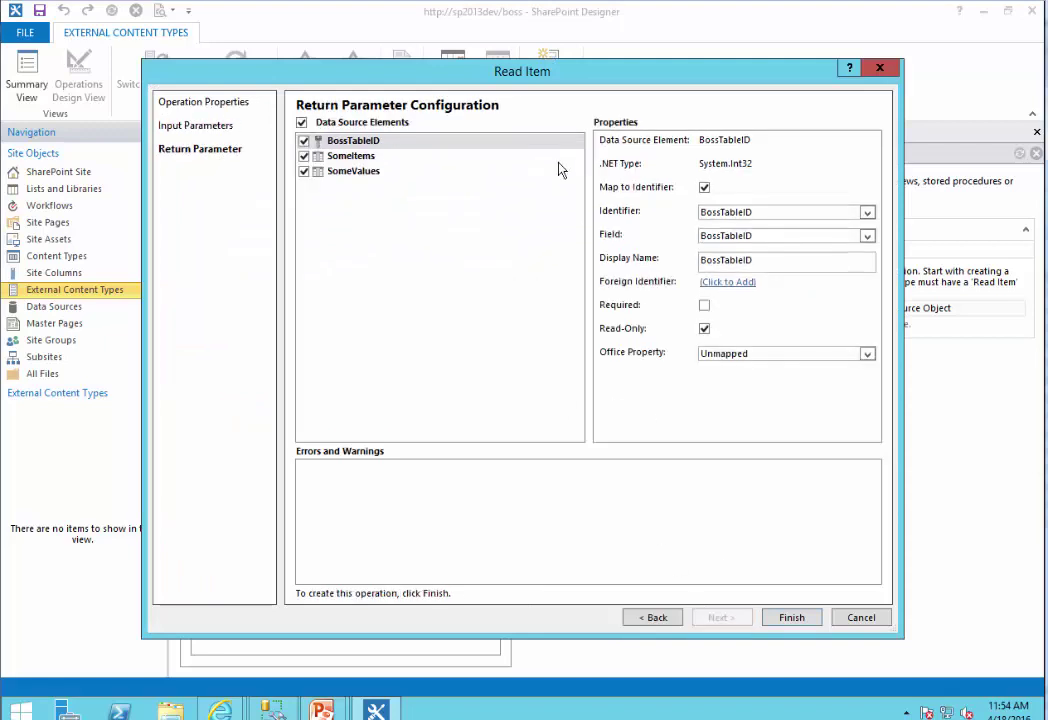
pyautogui.click(789, 618)
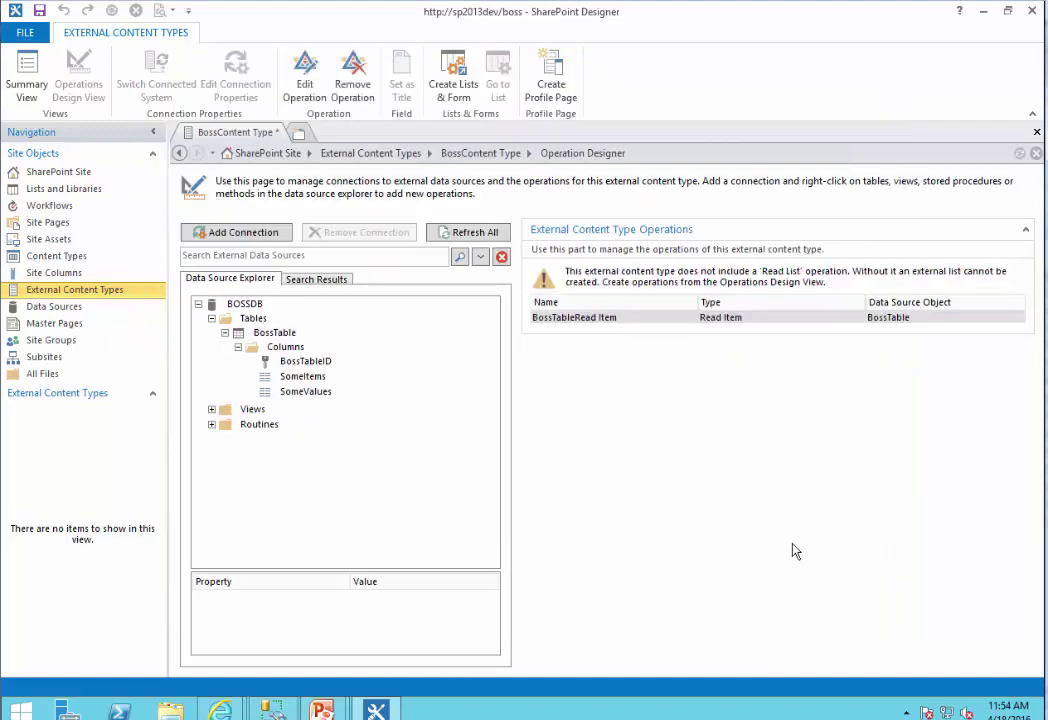
# - Create a Read List operation on BossTable with default parameters
pyautogui.rightClick(283, 340)
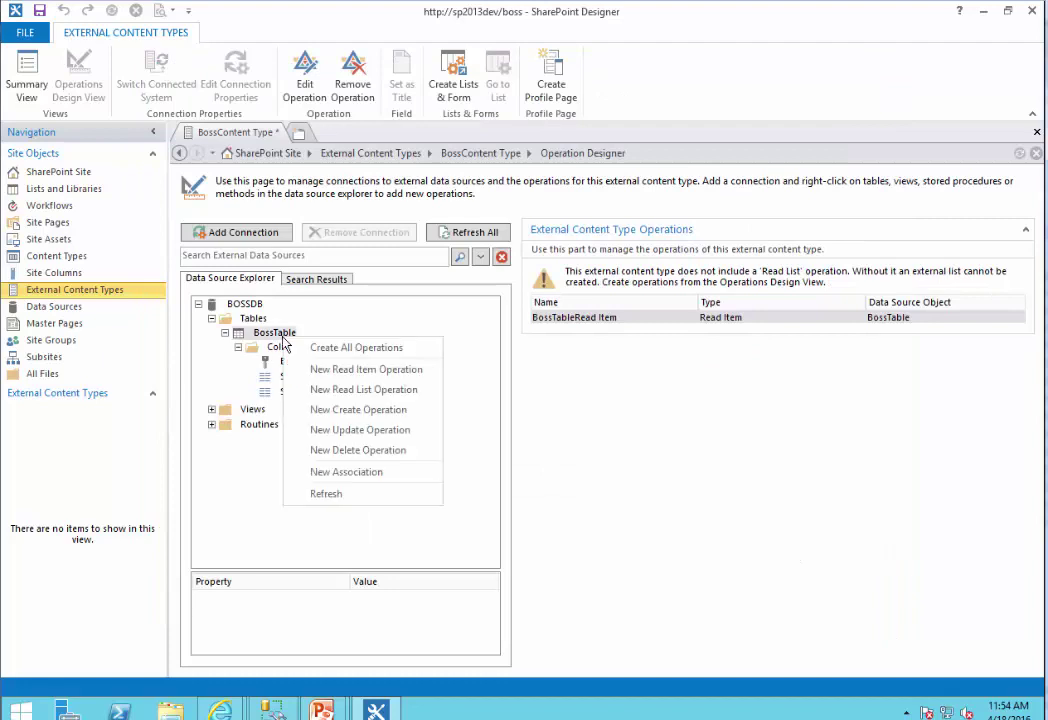
pyautogui.click(395, 400)
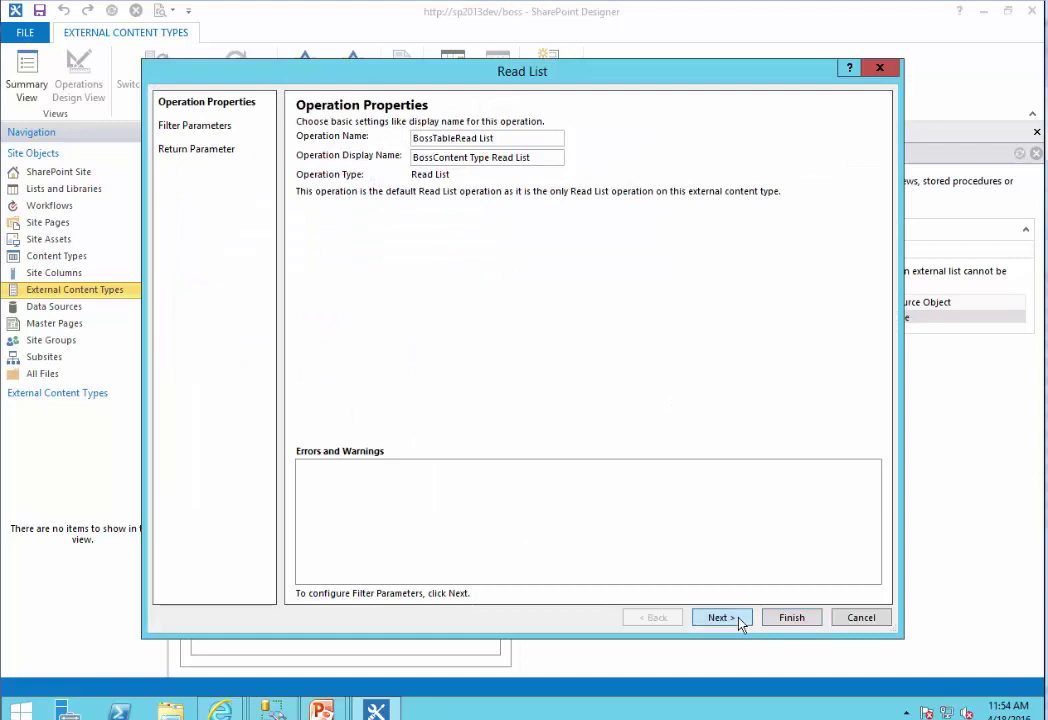
pyautogui.click(737, 620)
pyautogui.click(721, 618)
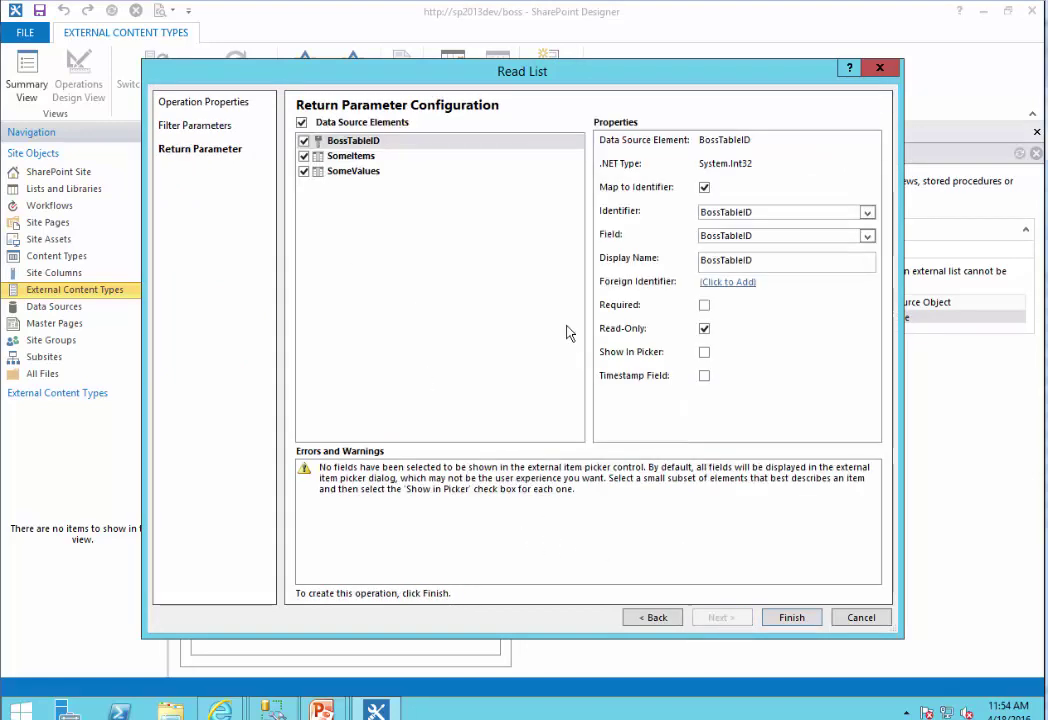
pyautogui.click(809, 617)
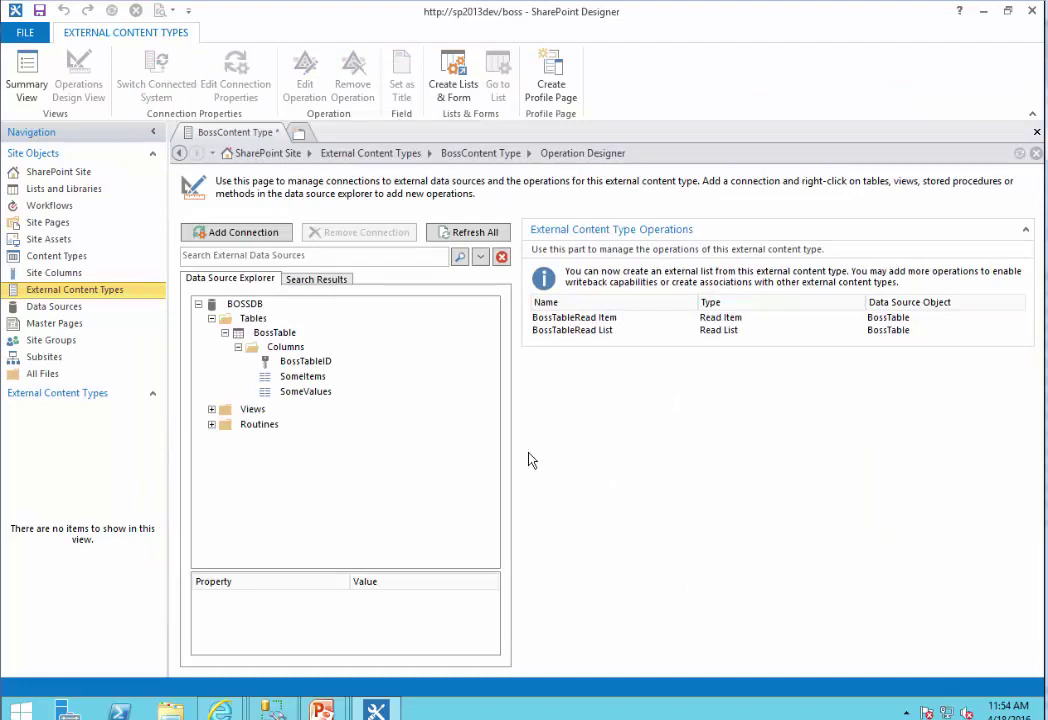
# - Save BossContent Type and create an external list from it named 'Boss Important Data'
pyautogui.click(39, 10)
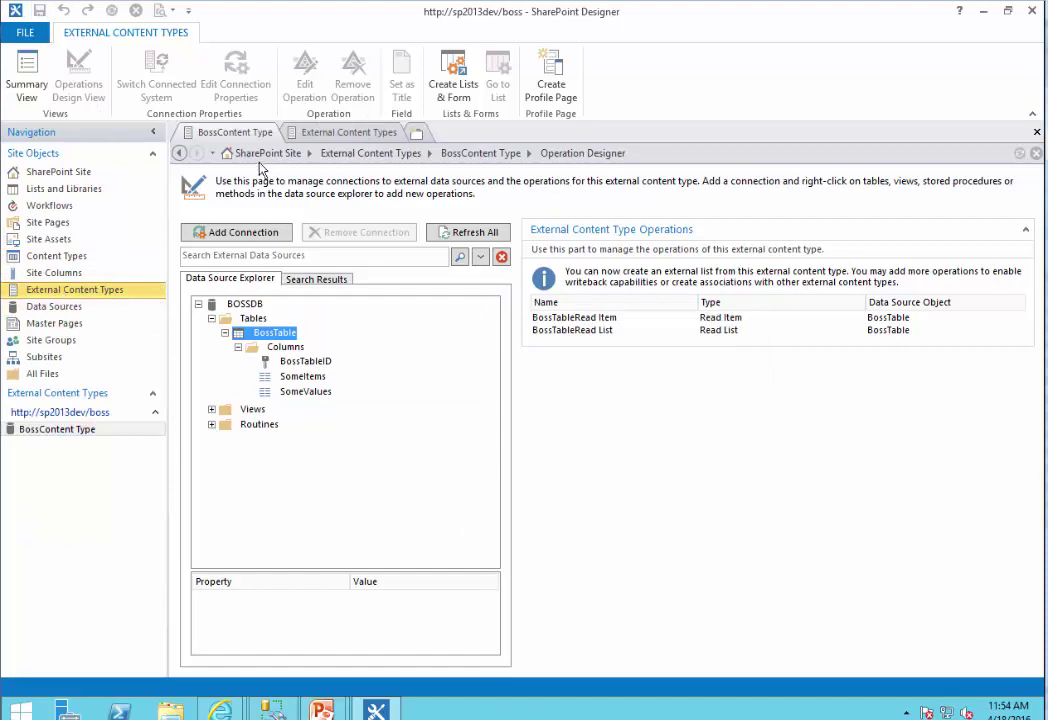
pyautogui.click(82, 290)
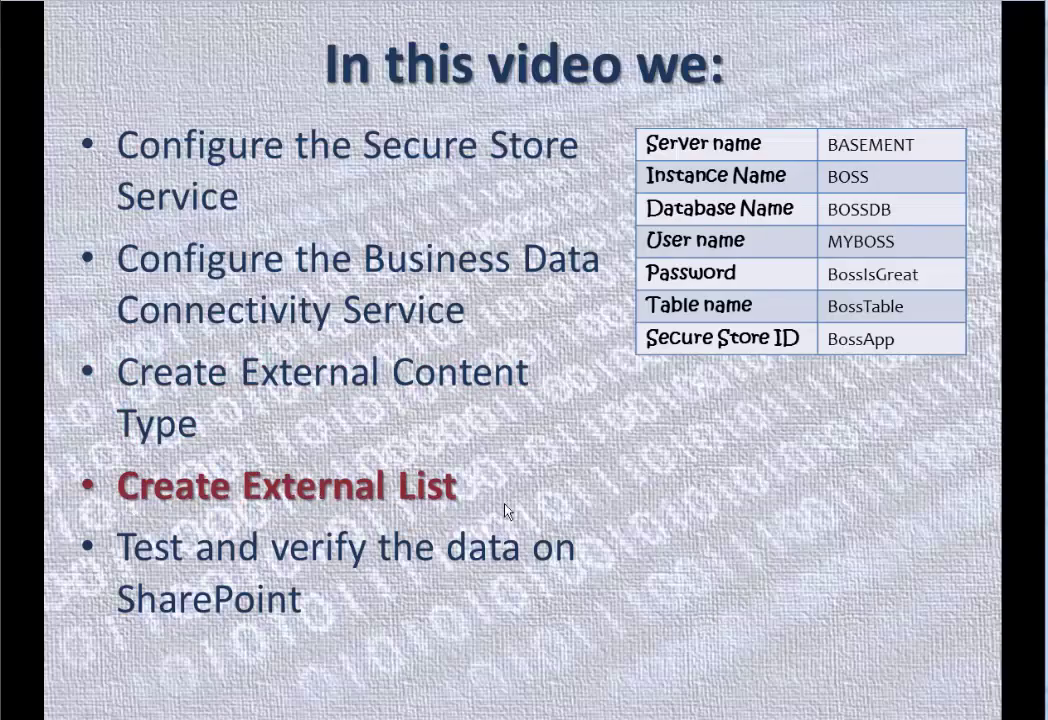
pyautogui.hotkey('alt', 'Tab')
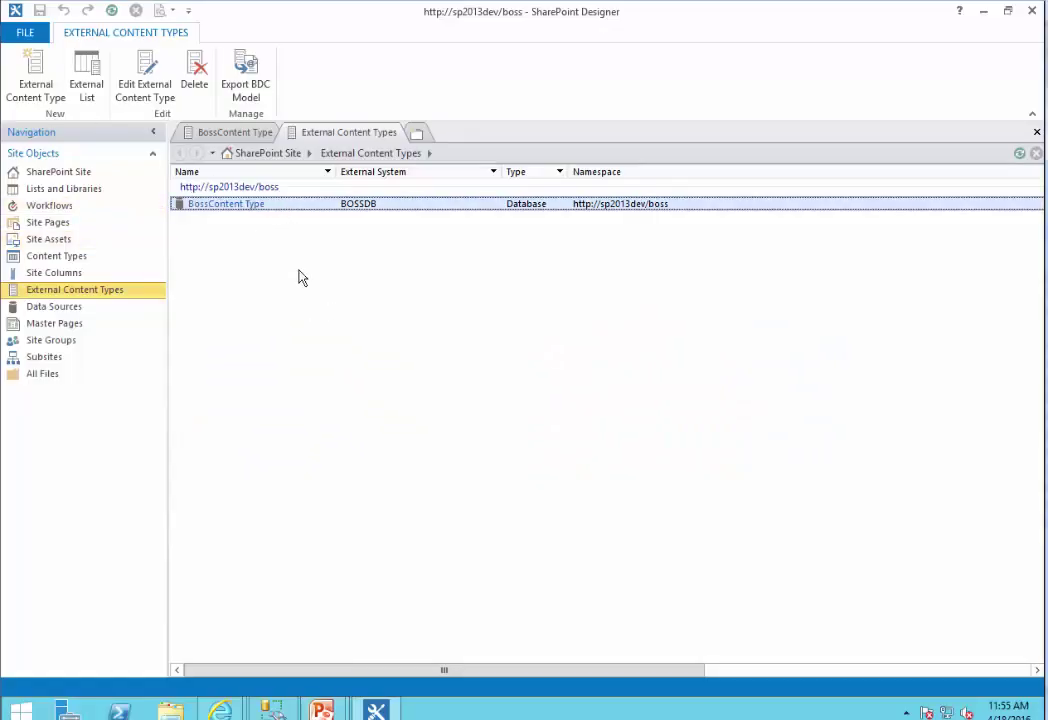
pyautogui.click(86, 80)
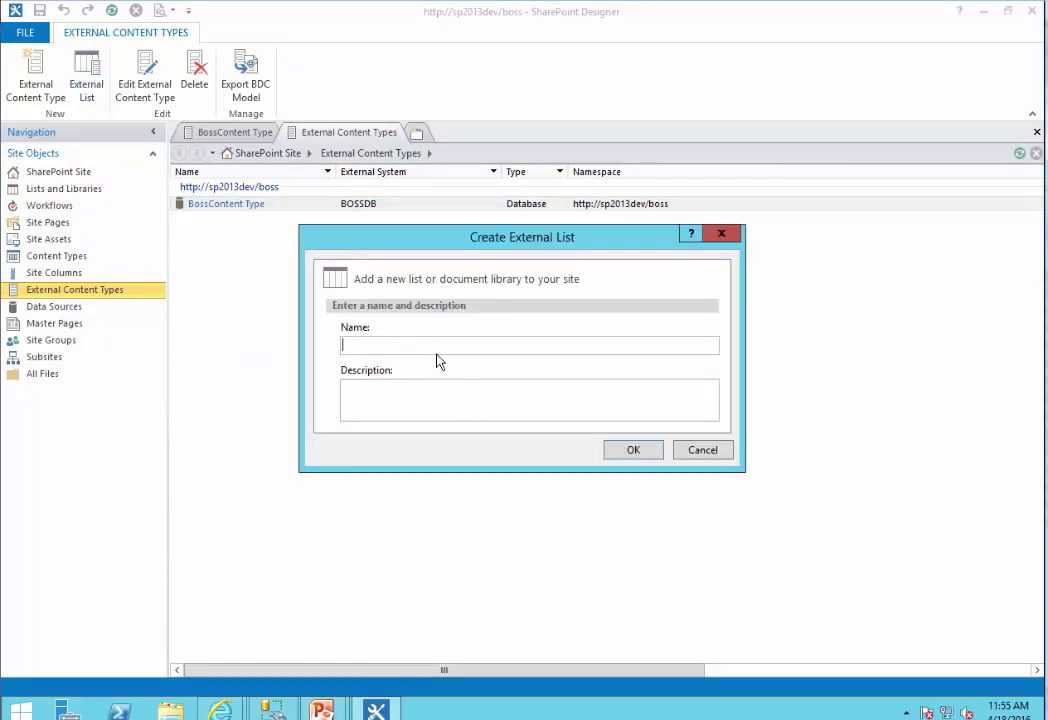
pyautogui.write('Boss Important Data')
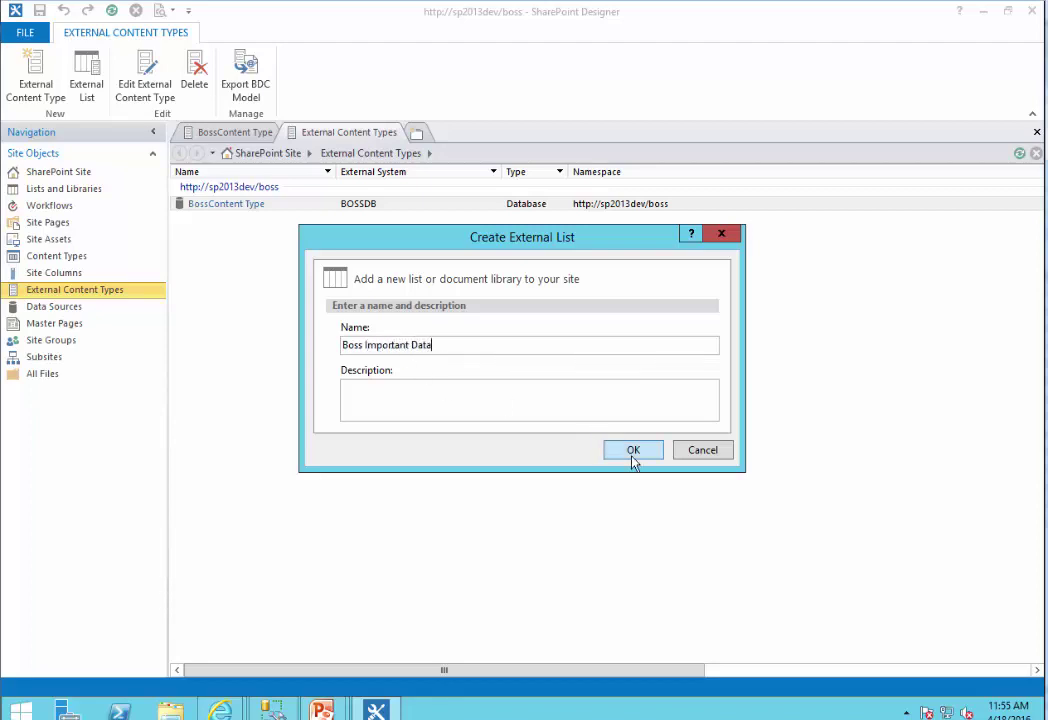
pyautogui.click(633, 451)
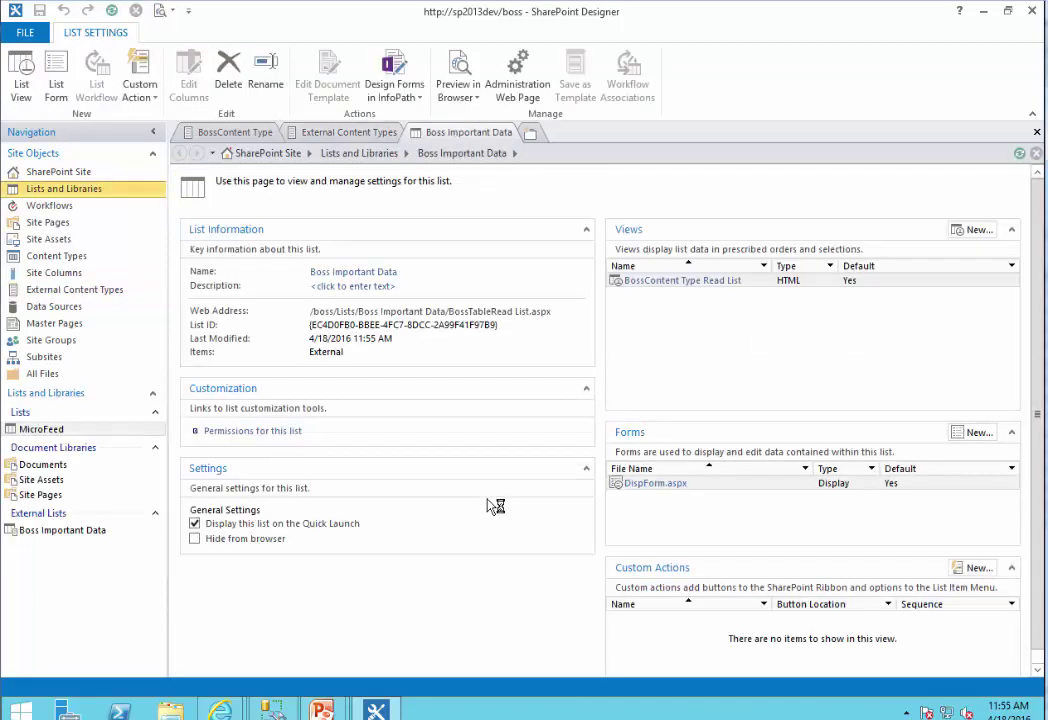
# - Open the Boss Important Data list on the SharePoint site showing five BossTable rows
pyautogui.click(85, 188)
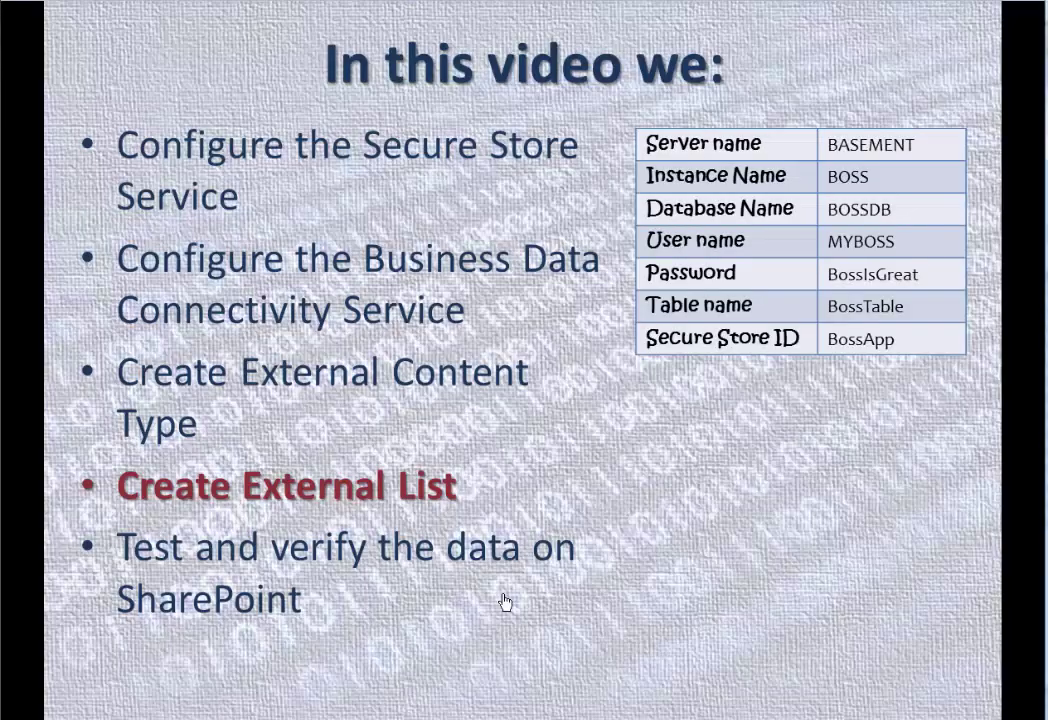
pyautogui.click(505, 601)
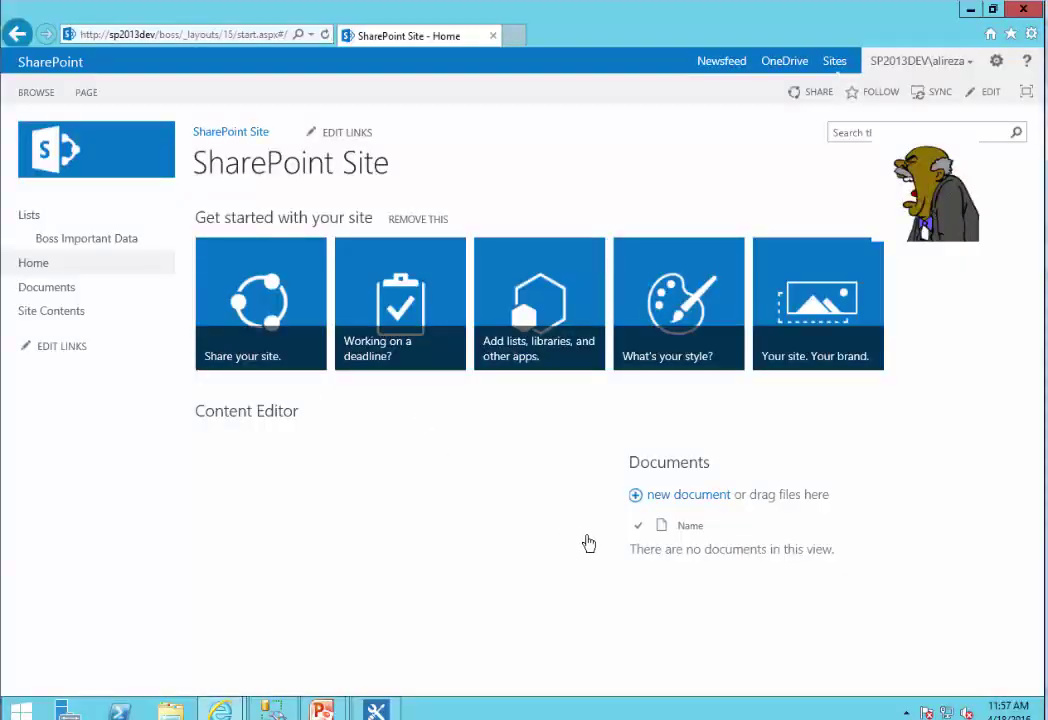
pyautogui.click(77, 241)
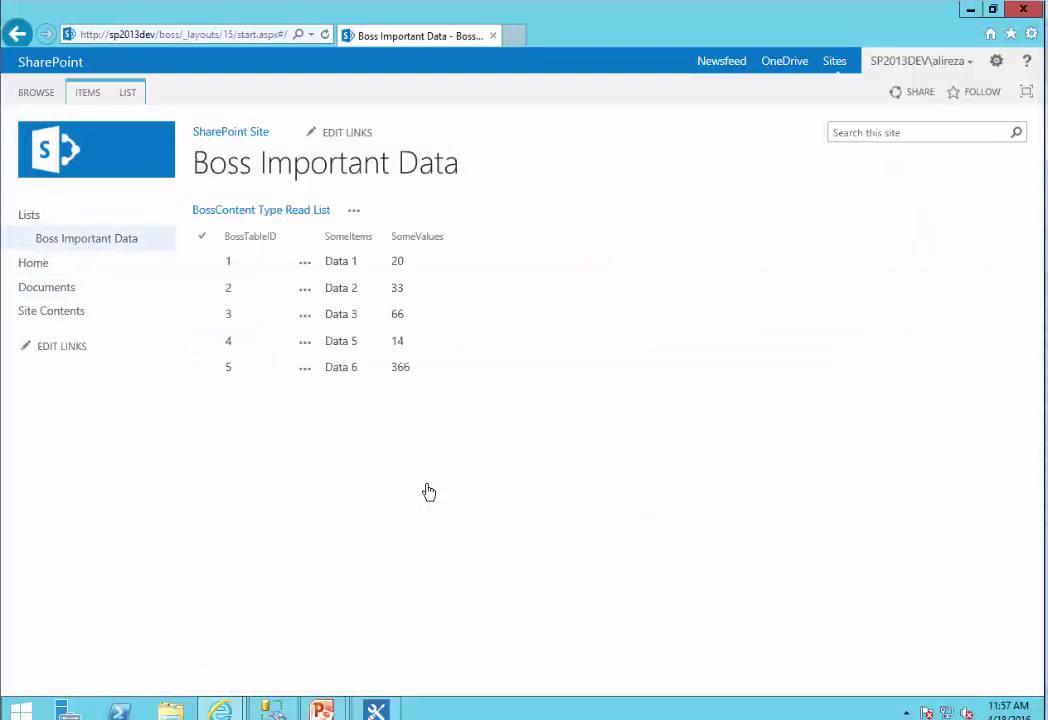